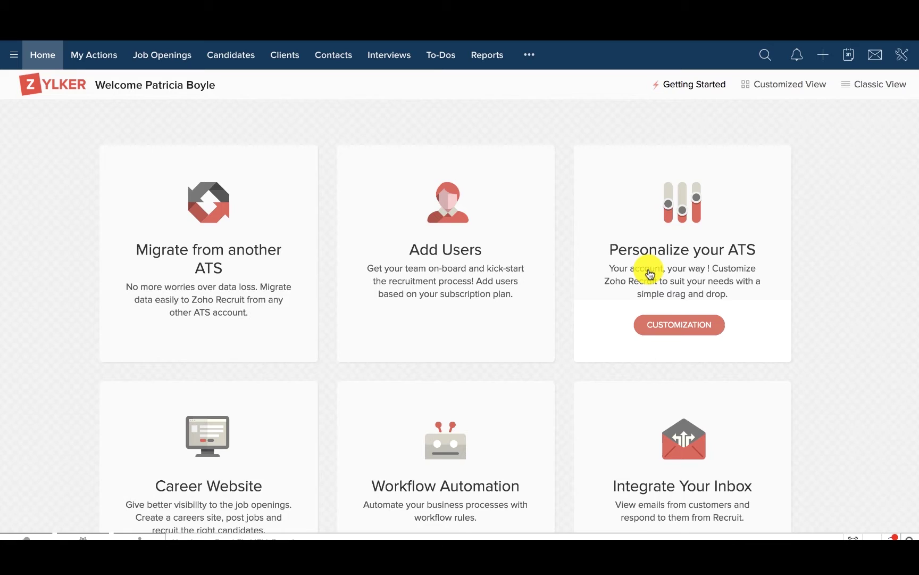
scroll(650, 273, "down", 1)
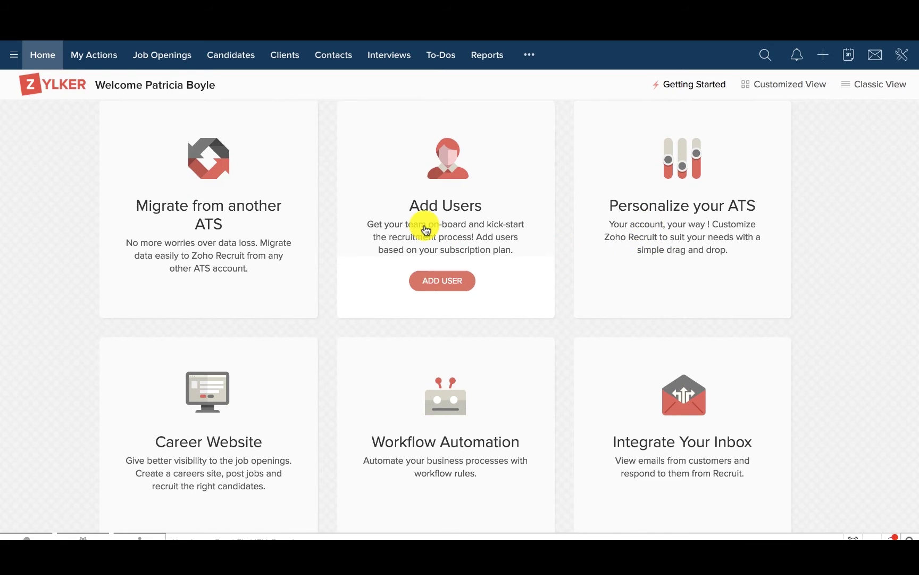
mouse_move(208, 253)
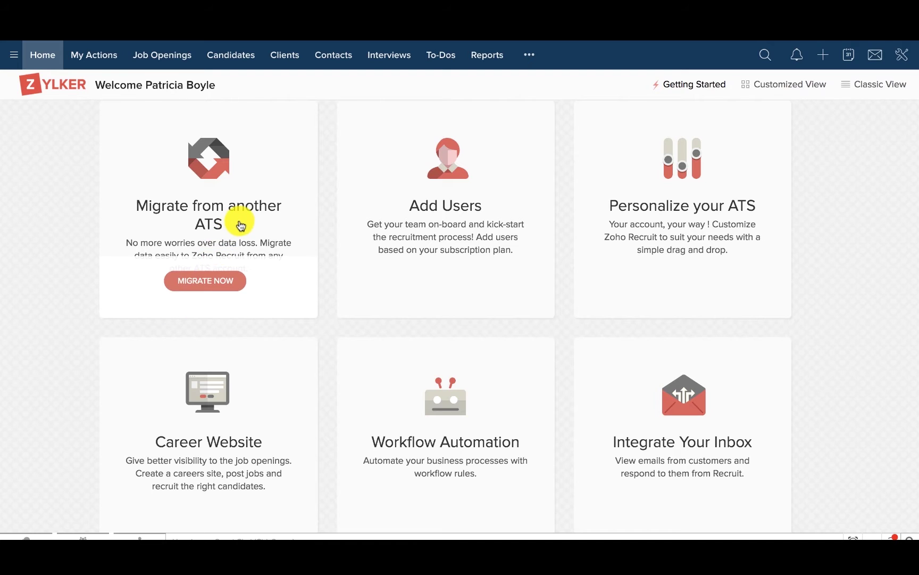
scroll(242, 225, "up", 1)
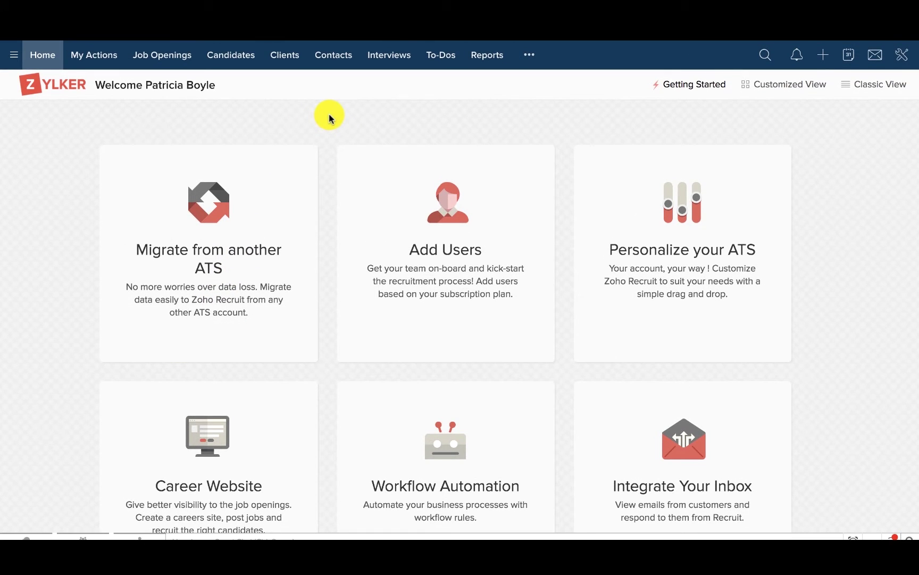
- Switch Home to the Customized View dashboard of charts and recent activity
left_click(765, 86)
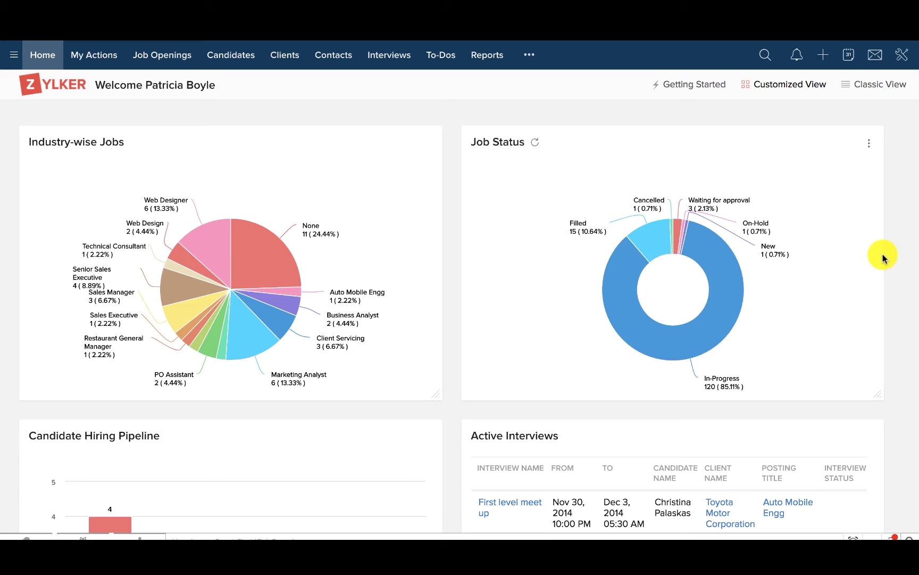
scroll(891, 257, "down", 1)
scroll(891, 257, "down", 2)
scroll(890, 257, "down", 1)
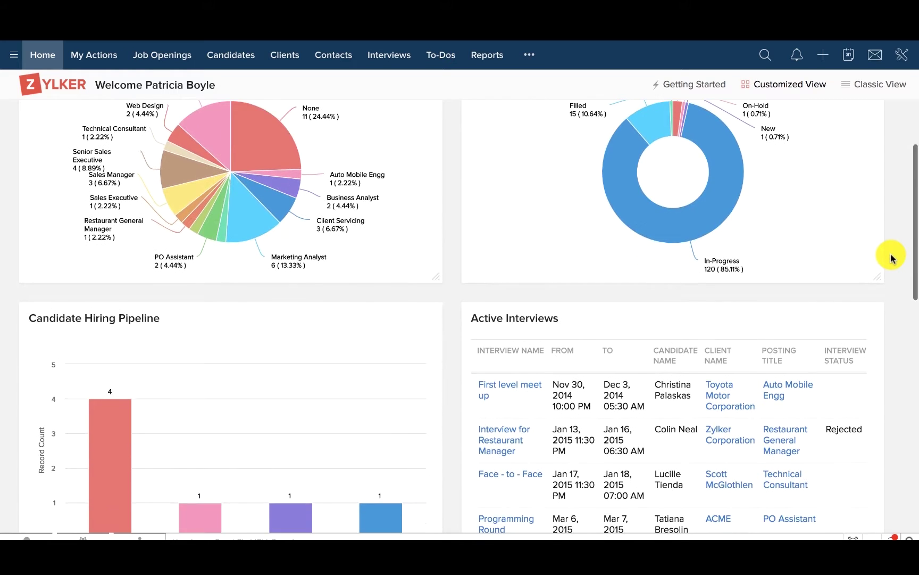
scroll(891, 257, "down", 2)
scroll(892, 258, "down", 1)
scroll(891, 257, "down", 1)
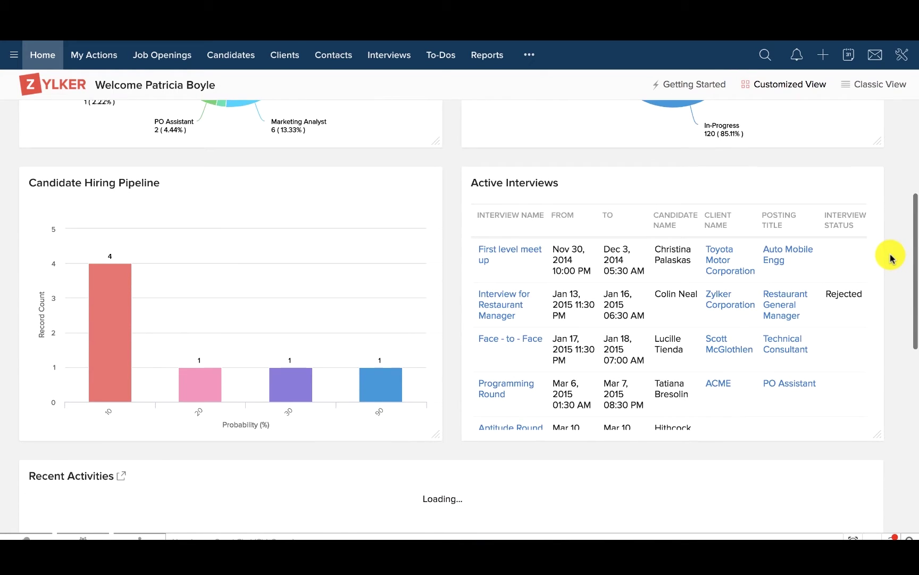
scroll(891, 258, "down", 1)
scroll(891, 257, "down", 3)
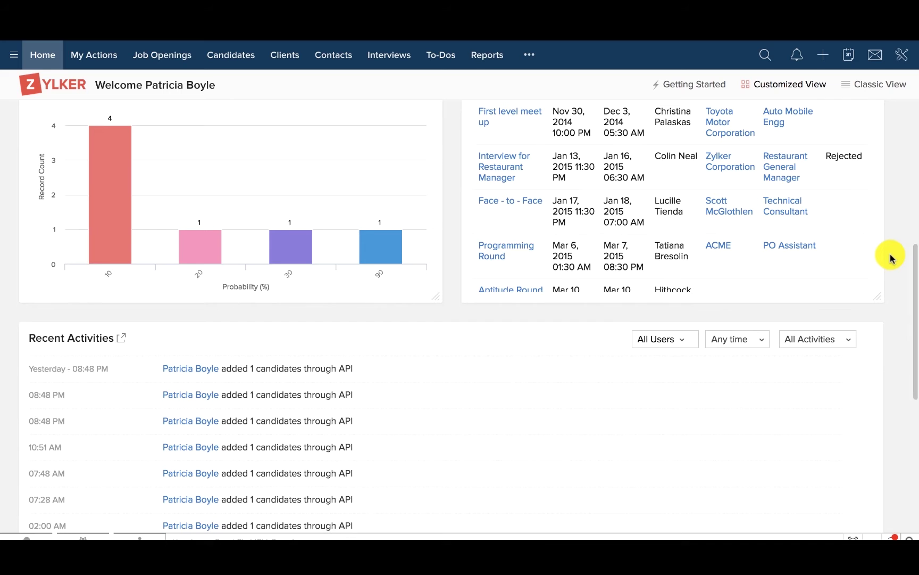
scroll(891, 257, "down", 3)
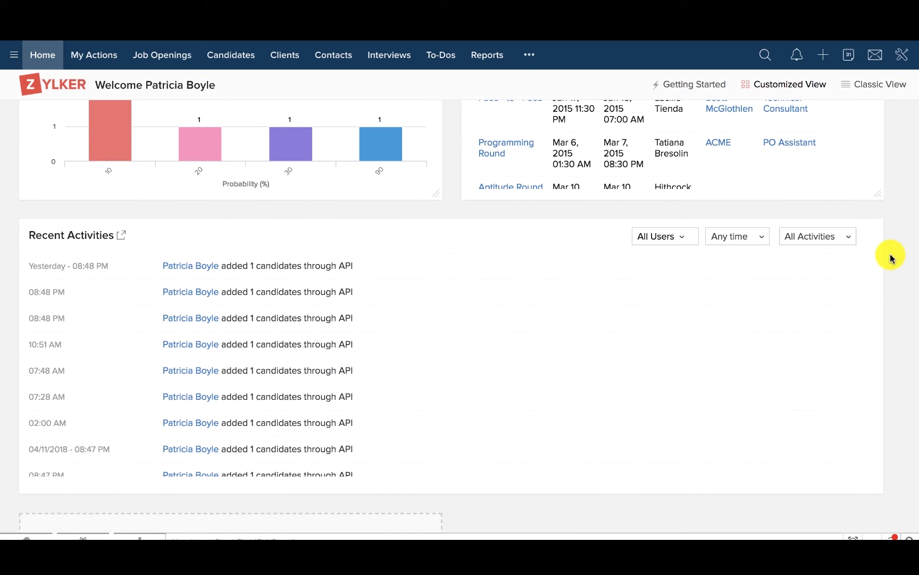
scroll(891, 257, "up", 2)
scroll(891, 258, "up", 4)
scroll(890, 257, "up", 3)
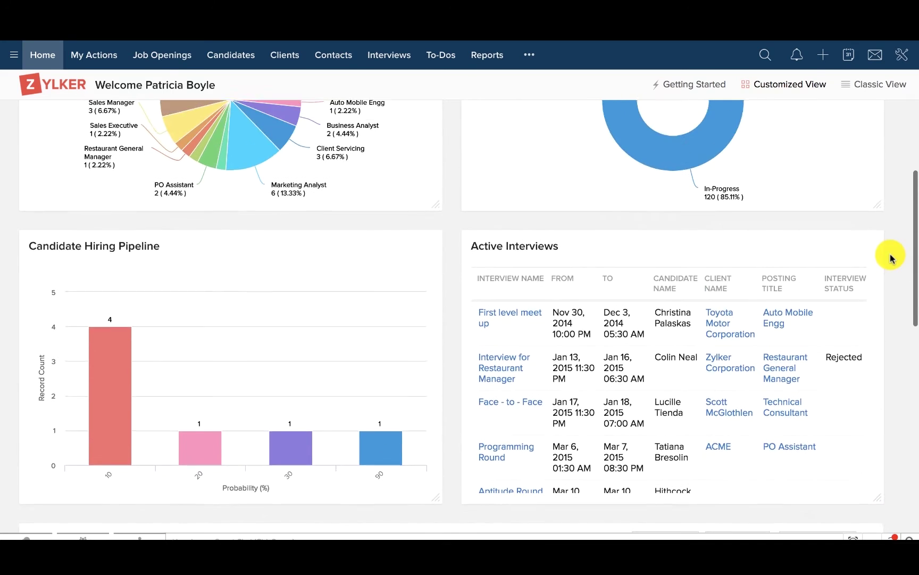
scroll(891, 257, "up", 3)
scroll(891, 257, "up", 1)
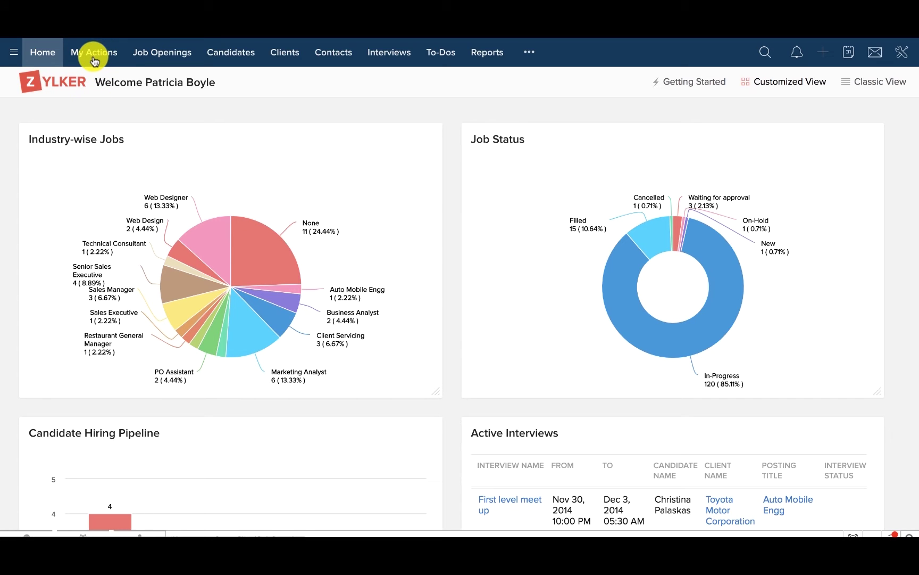
- Review pending candidate actions in My Actions, then move to the Job Openings list
left_click(94, 61)
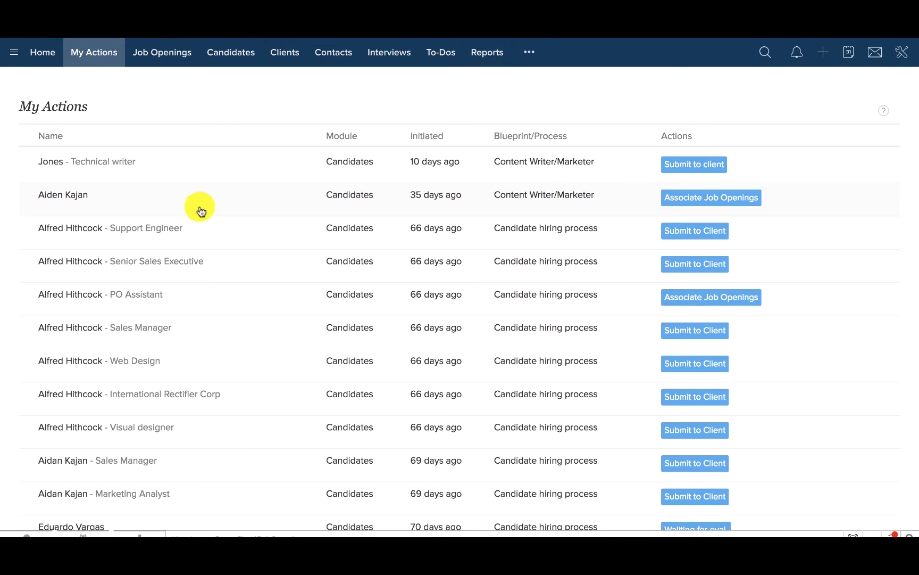
scroll(208, 240, "down", 2)
scroll(208, 238, "down", 1)
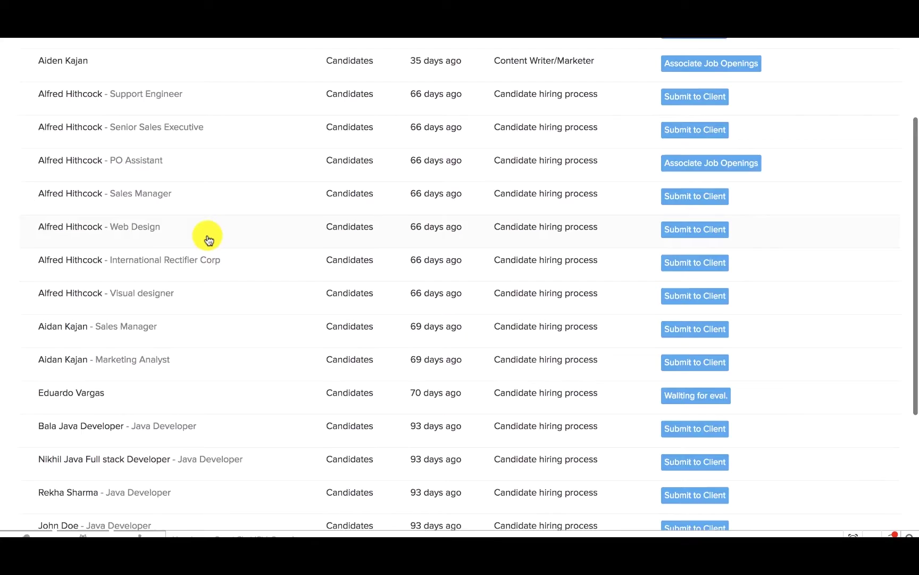
scroll(208, 239, "down", 2)
scroll(209, 239, "up", 2)
scroll(209, 239, "up", 1)
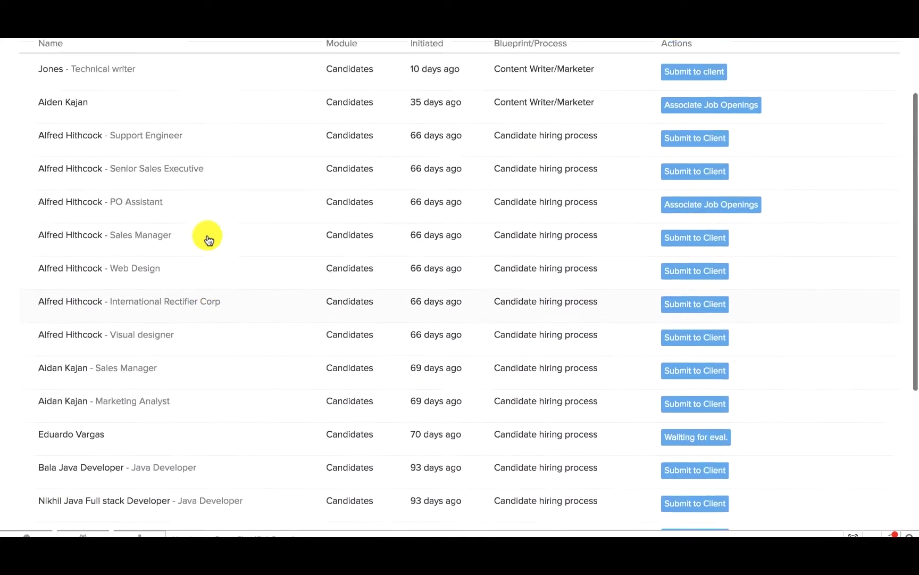
scroll(209, 239, "up", 2)
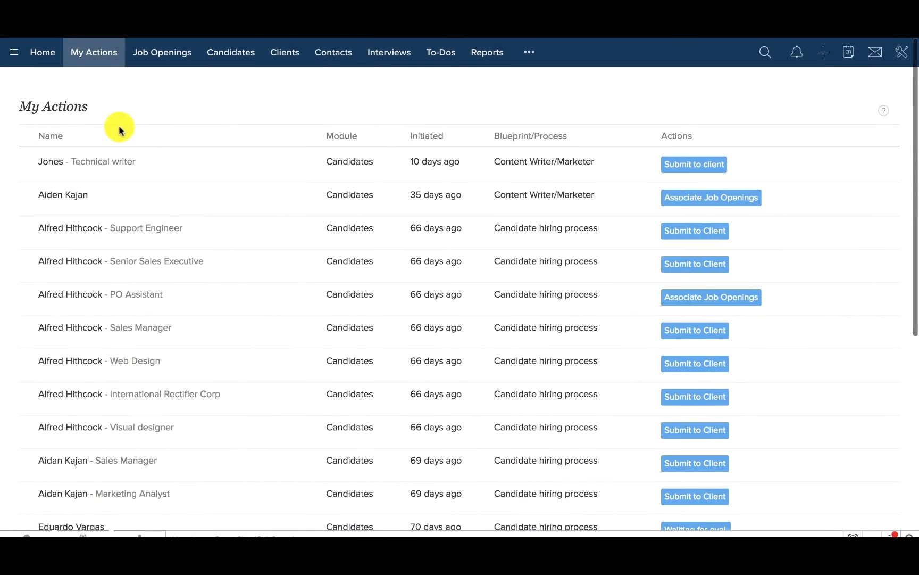
left_click(165, 63)
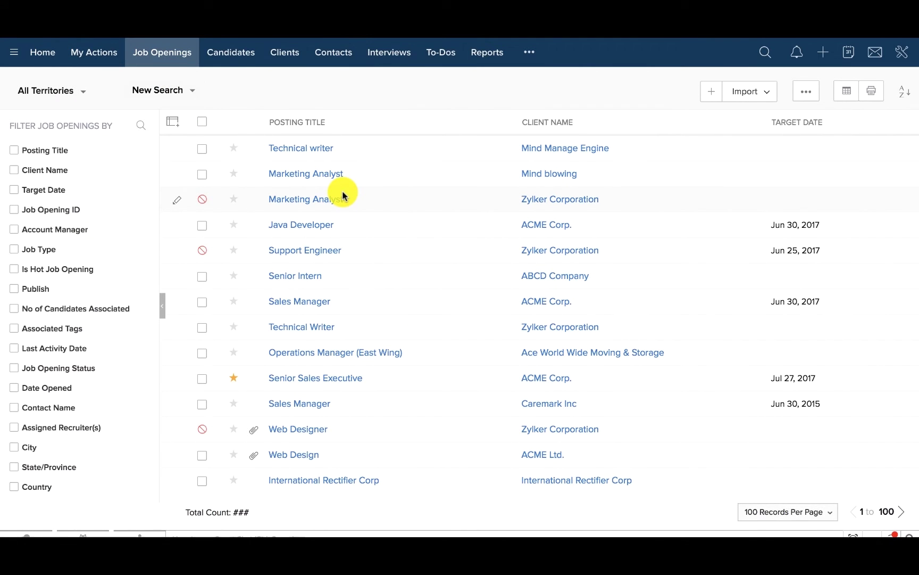
scroll(343, 193, "down", 3)
scroll(466, 231, "down", 3)
scroll(466, 229, "down", 3)
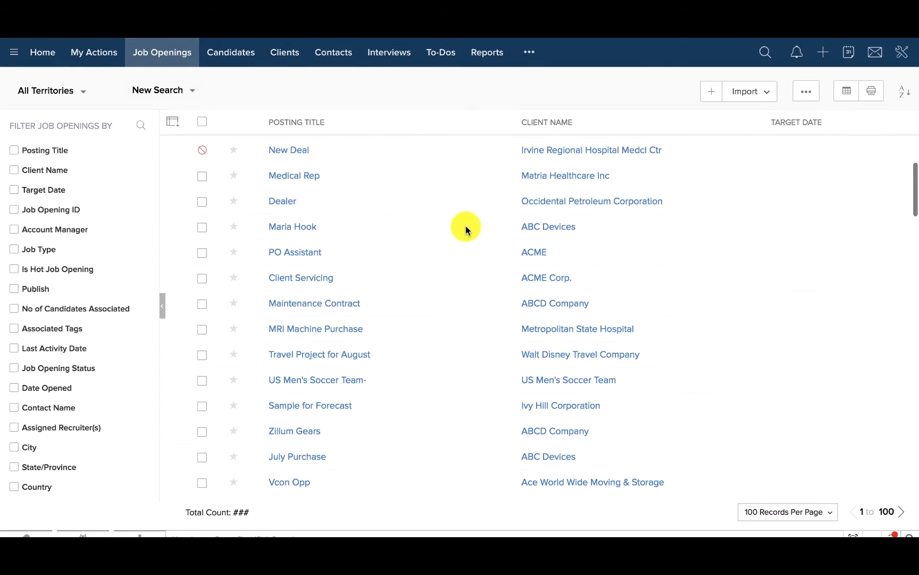
scroll(466, 228, "up", 1)
scroll(460, 227, "up", 8)
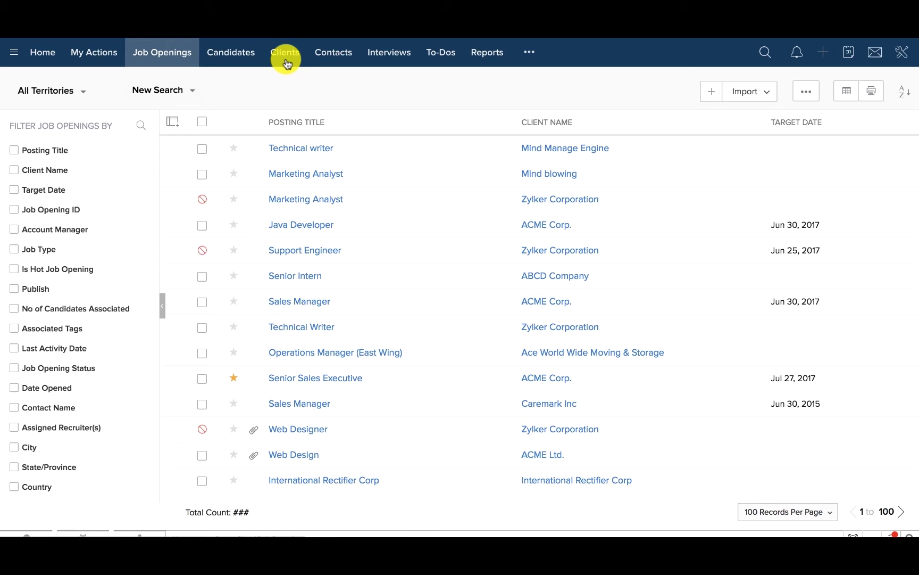
- Show the Contacts module listing emails, job titles and phone numbers
left_click(339, 56)
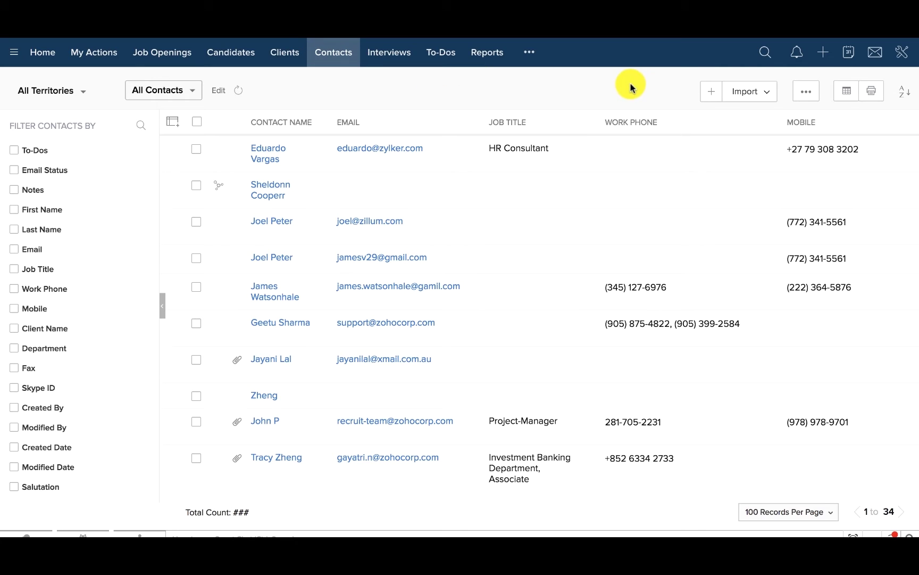
- Reach Advanced Search and keep Contacts as the module to search
left_click(765, 57)
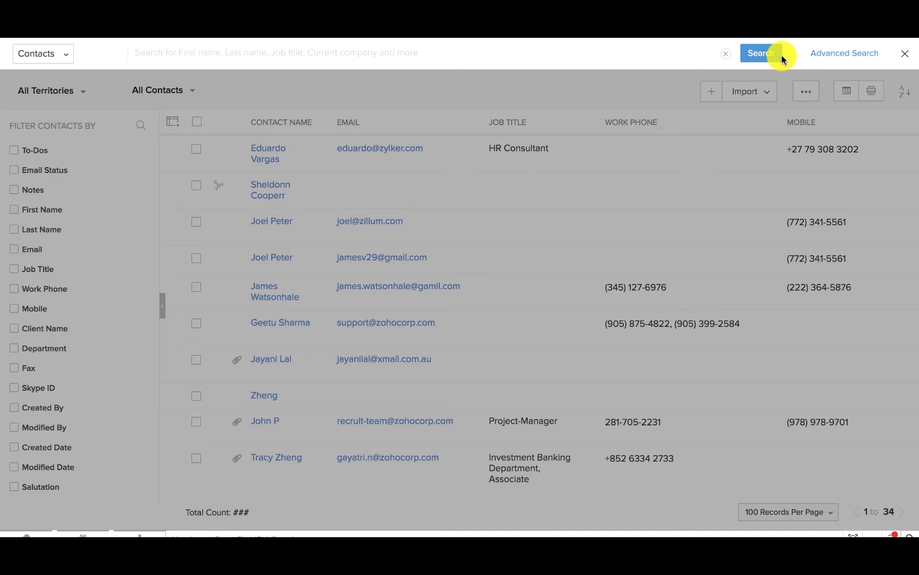
left_click(841, 55)
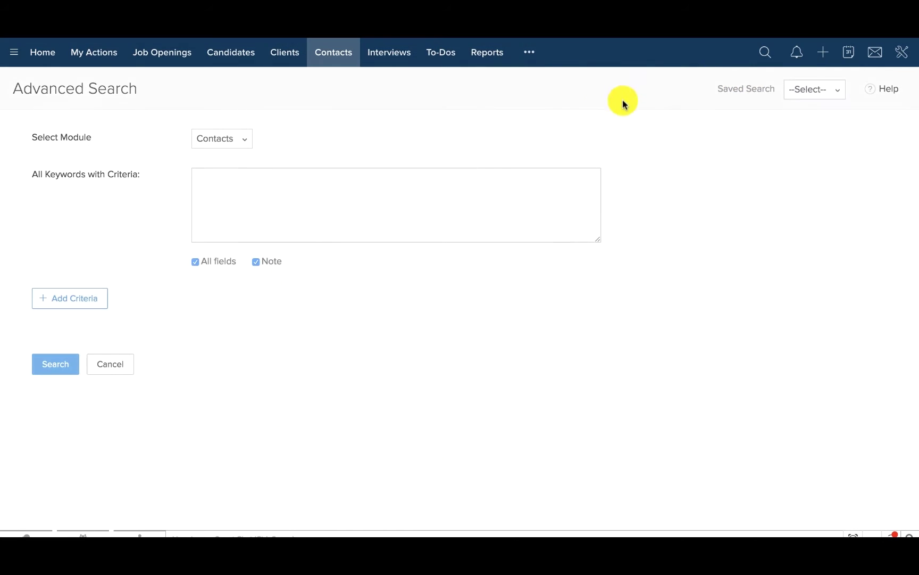
left_click(251, 142)
scroll(242, 206, "down", 3)
scroll(240, 188, "up", 3)
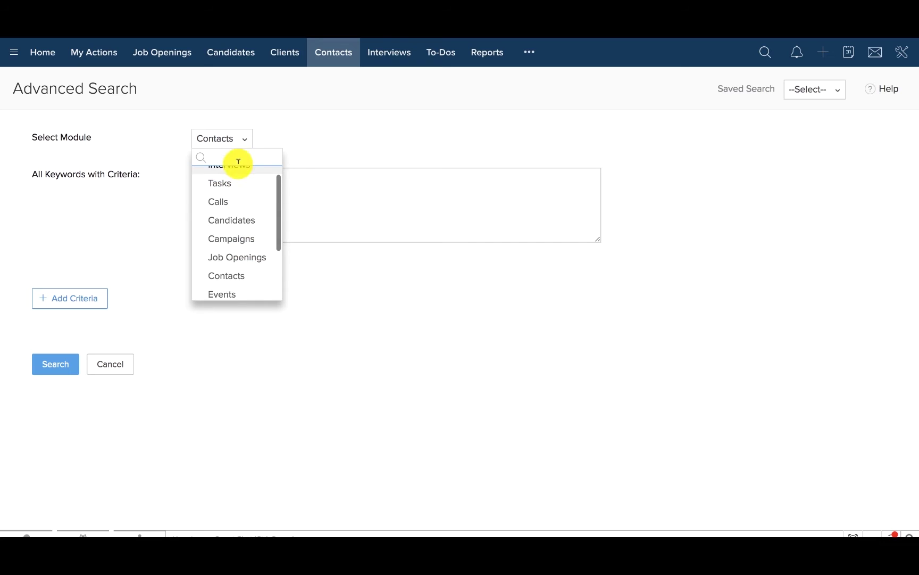
left_click(240, 147)
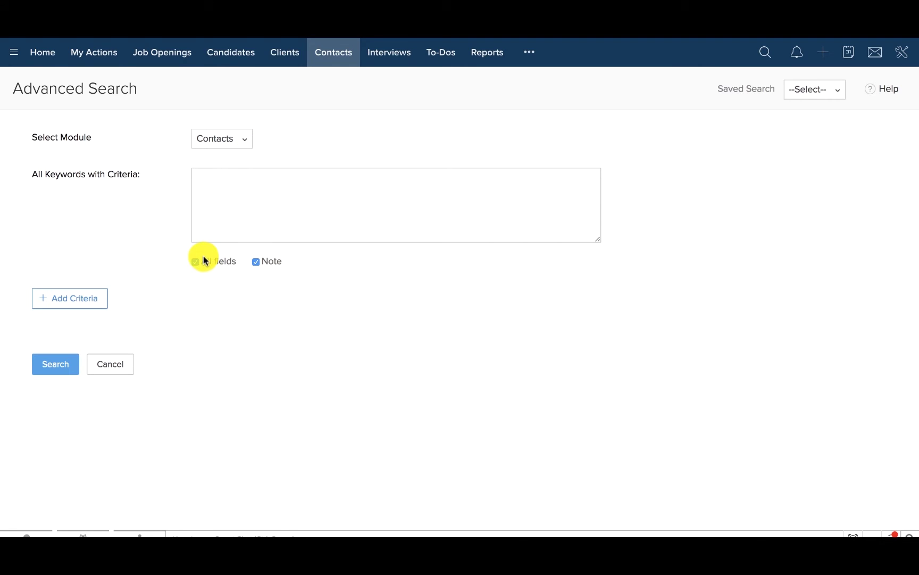
- Check notifications, the quick-create record types and the calendar, moving it between June 2018, June 2016 and July 2016
left_click(799, 55)
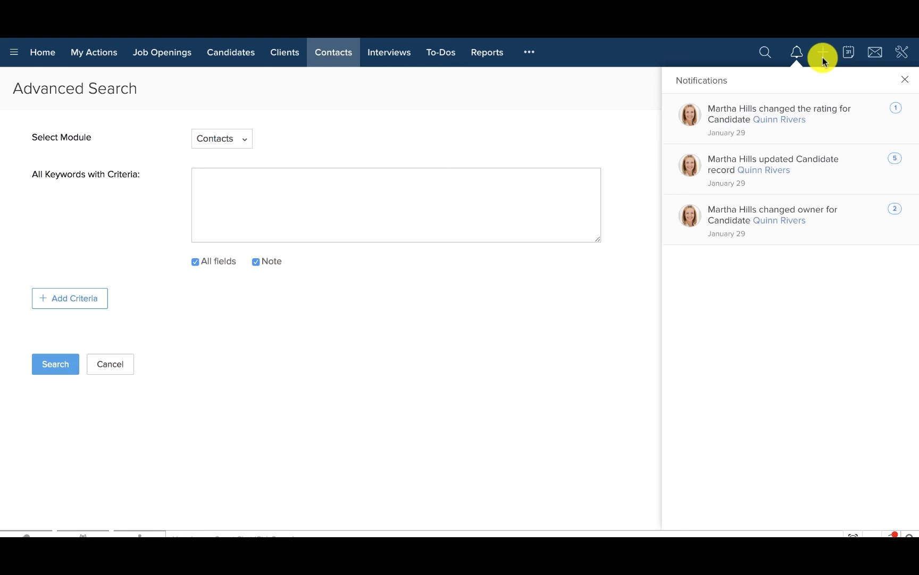
left_click(824, 58)
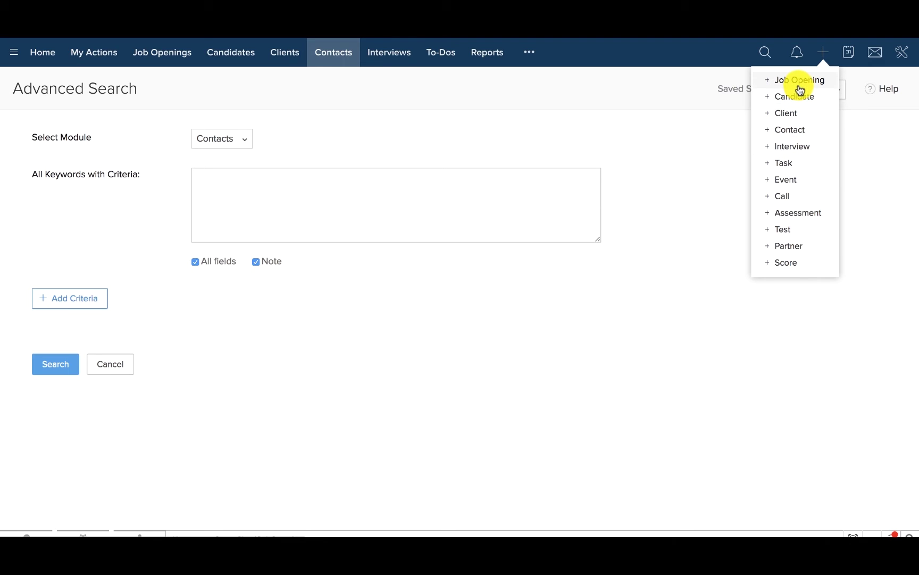
left_click(851, 57)
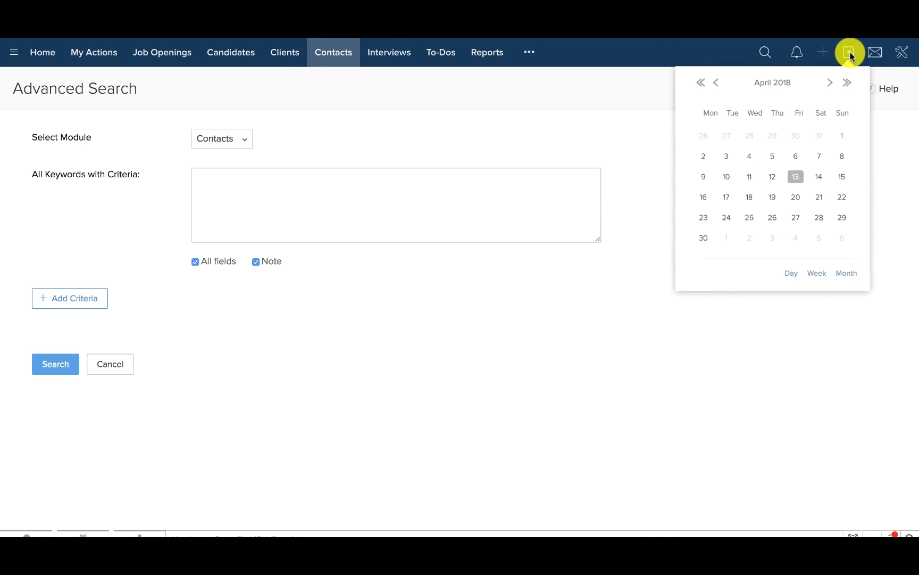
left_click(830, 83)
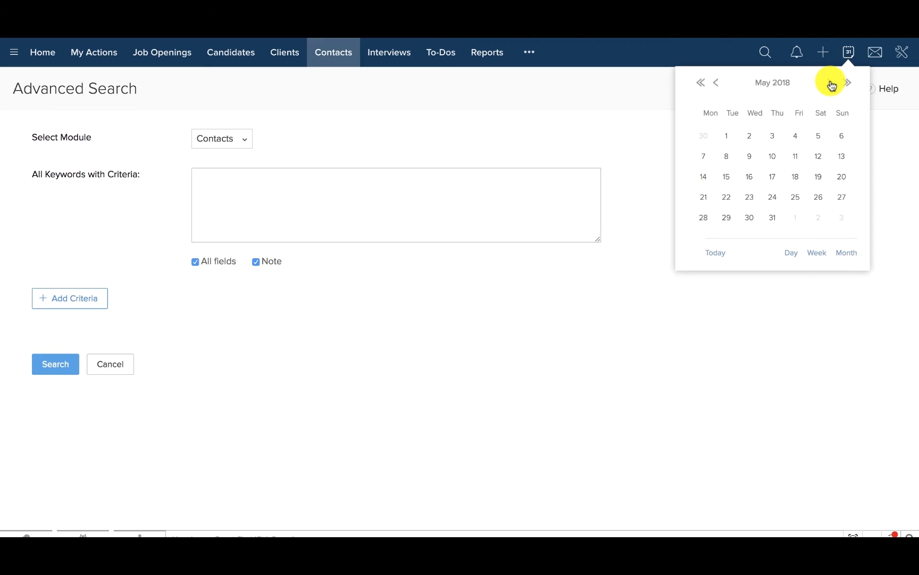
left_click(703, 83)
left_click(703, 83)
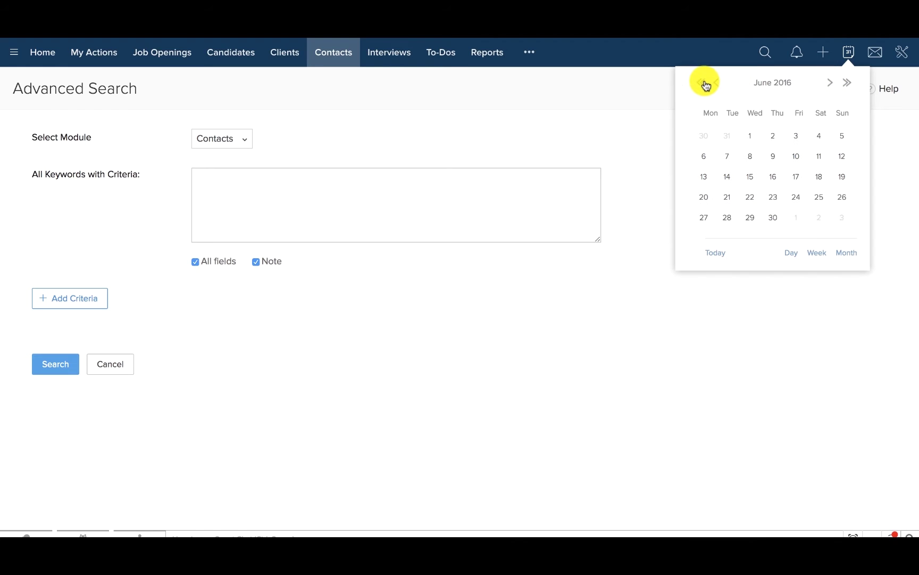
left_click(828, 85)
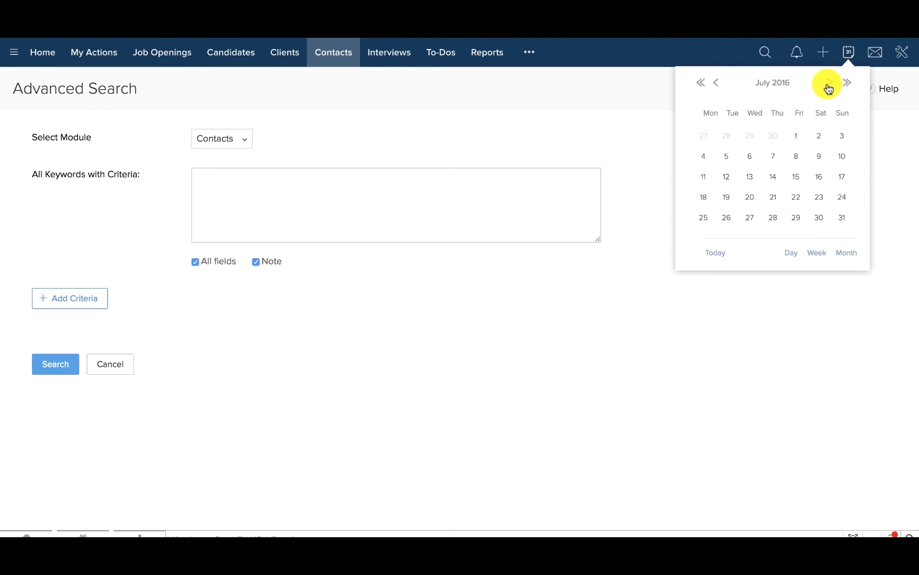
- Show the recent Messages panel from the top bar
left_click(876, 54)
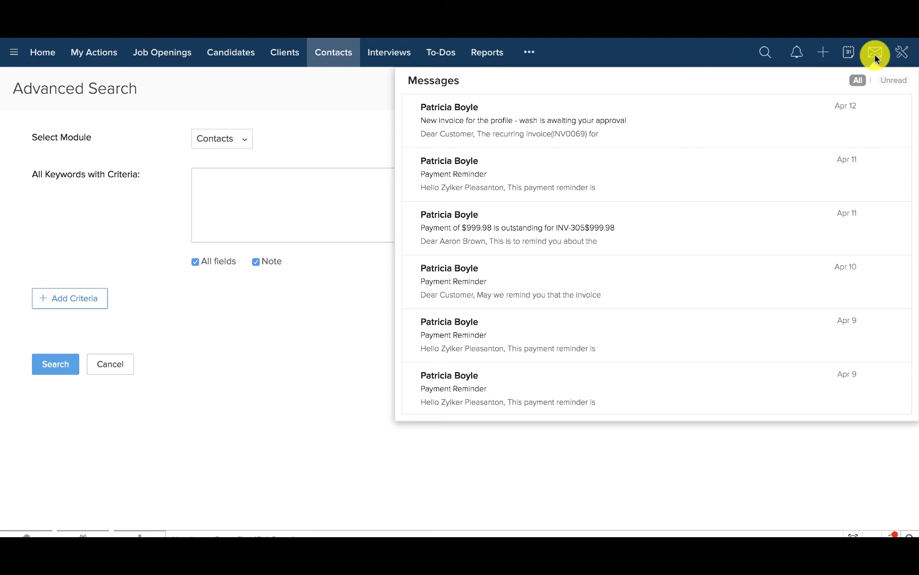
scroll(661, 242, "down", 2)
scroll(662, 242, "down", 2)
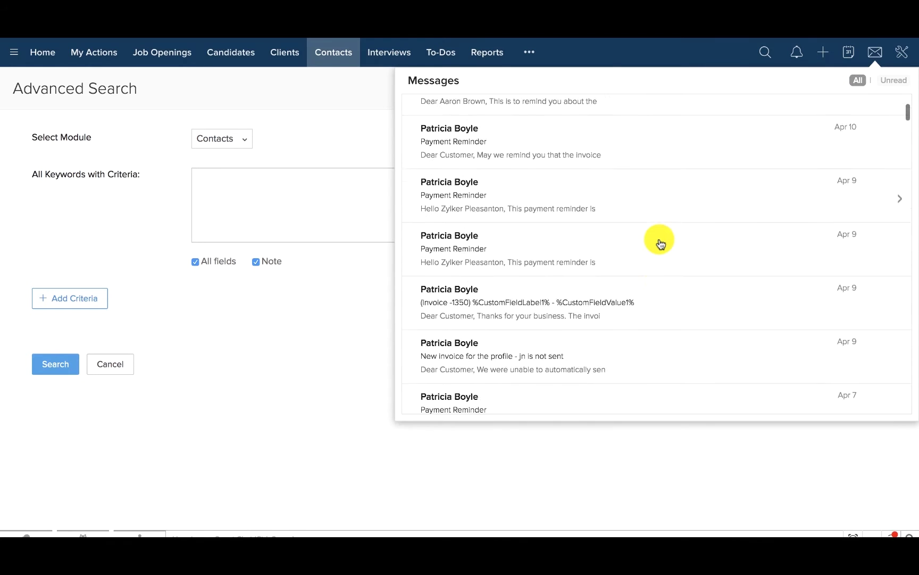
scroll(661, 244, "down", 5)
scroll(661, 243, "up", 2)
scroll(662, 243, "up", 2)
scroll(661, 243, "up", 2)
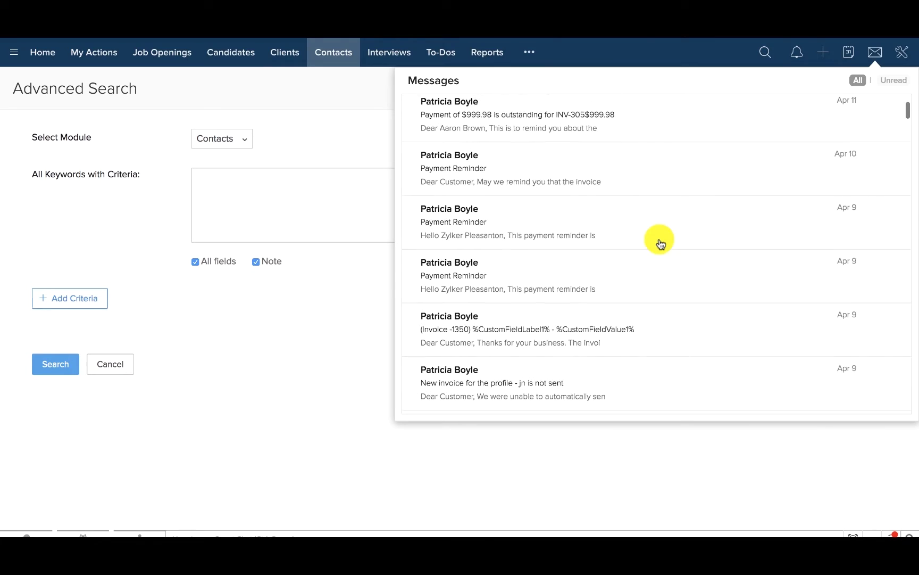
- Close the Messages panel and go to the Users list under Users and Control in Setup
left_click(702, 446)
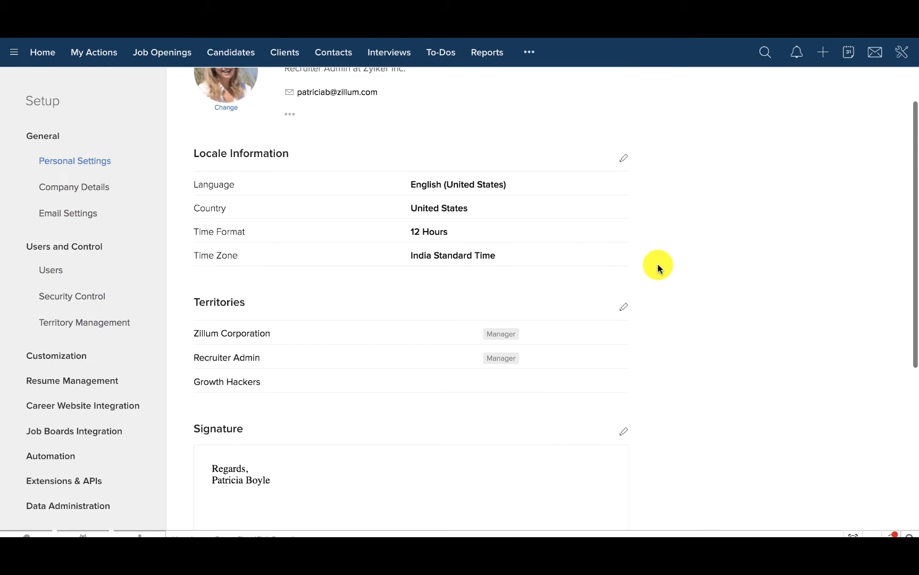
scroll(657, 268, "down", 2)
scroll(654, 270, "down", 2)
scroll(648, 270, "up", 2)
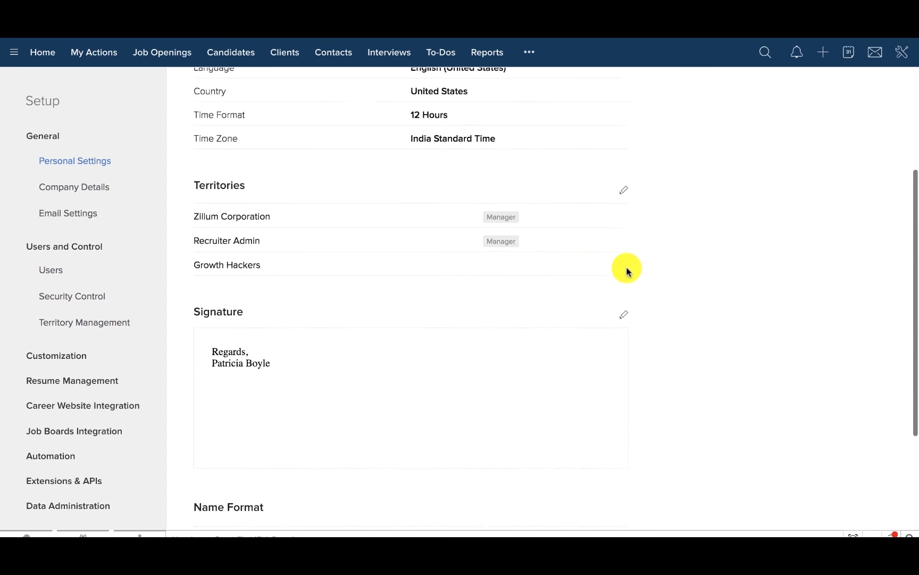
scroll(626, 267, "up", 2)
scroll(411, 237, "up", 1)
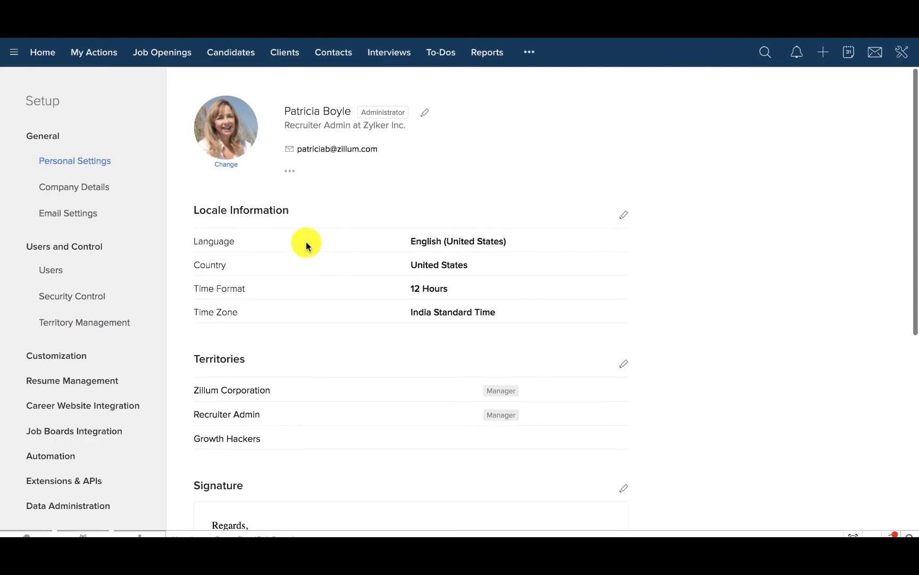
left_click(78, 274)
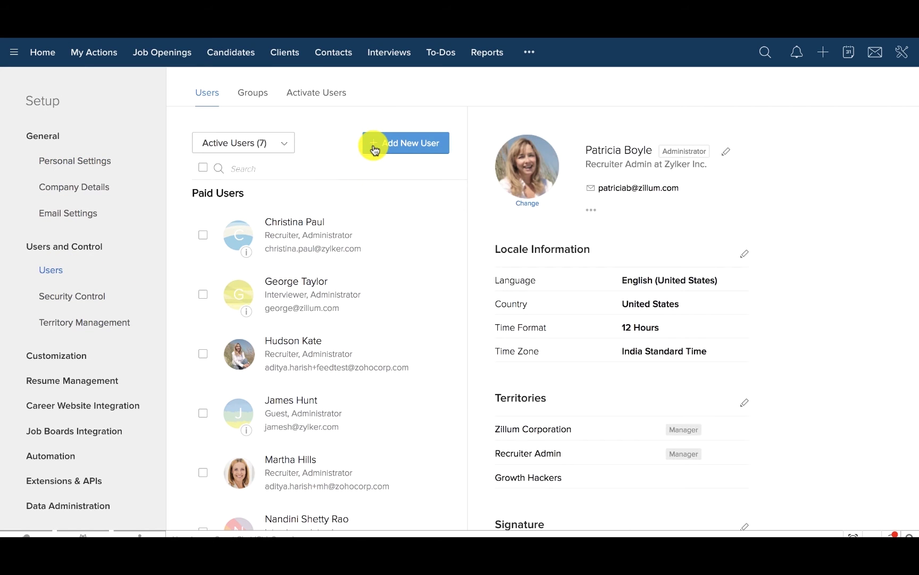
- Start a new user and glance at the available roles without choosing one
left_click(375, 148)
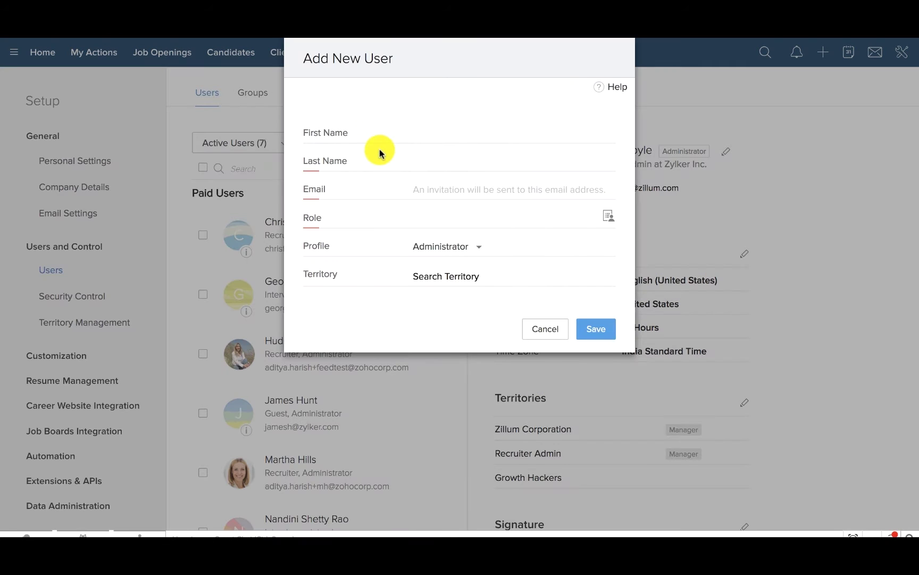
left_click(607, 218)
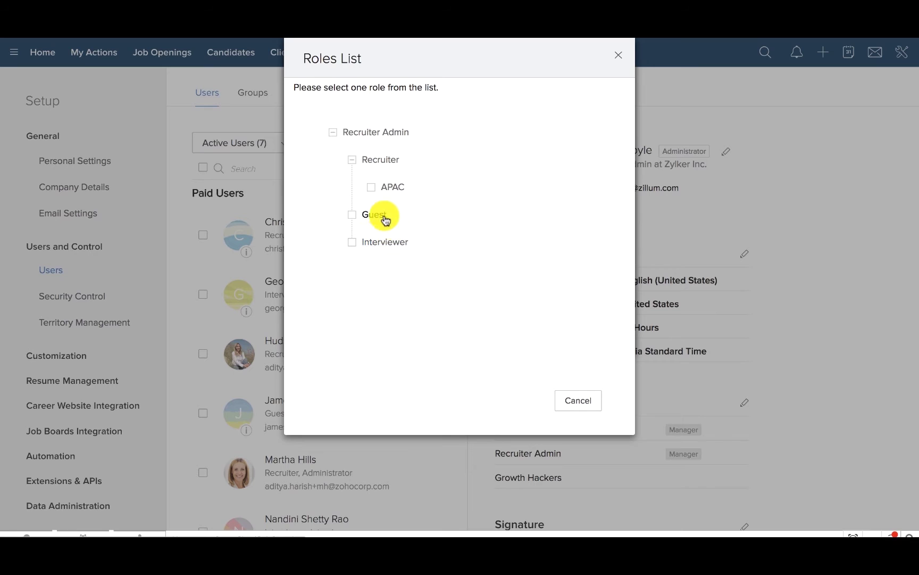
left_click(599, 403)
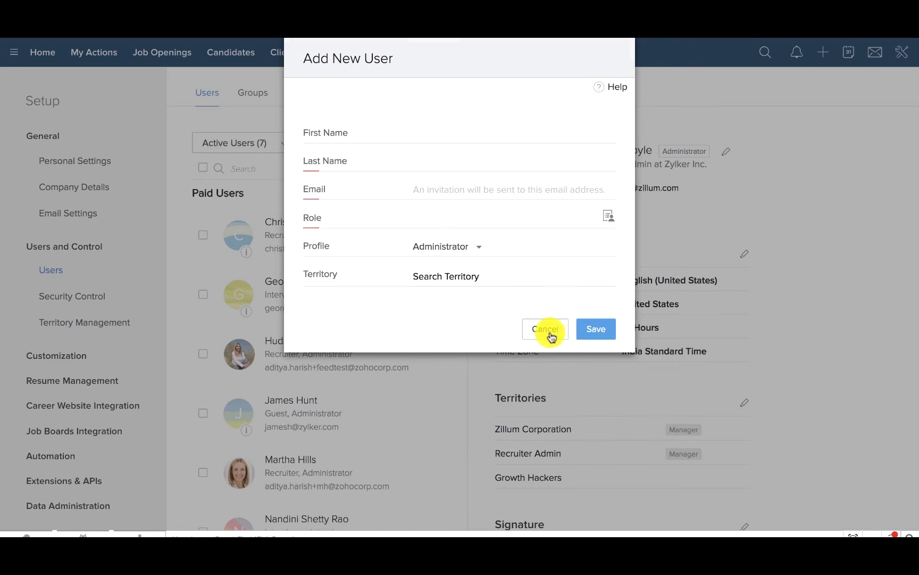
- Enter the new user's first name, last name and email and assign the Guest role
left_click(455, 129)
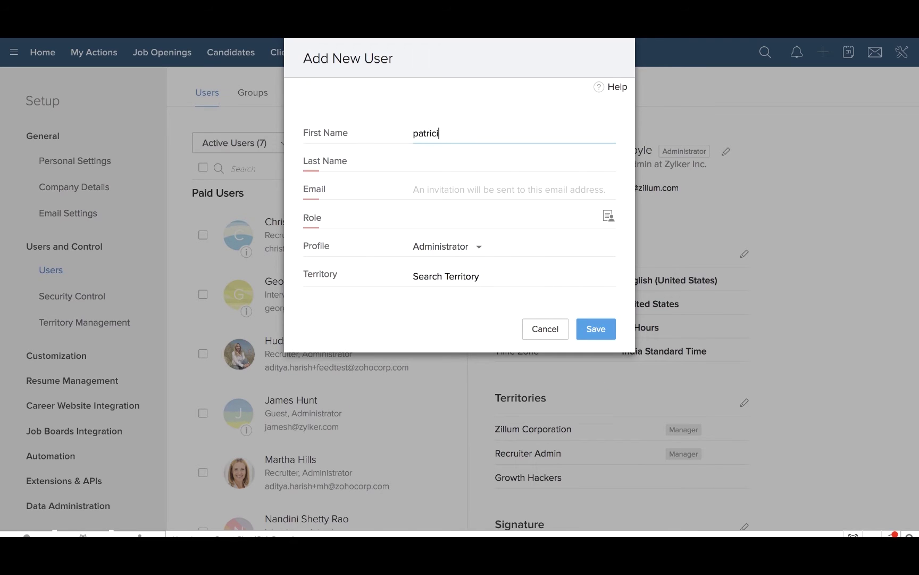
key("Tab")
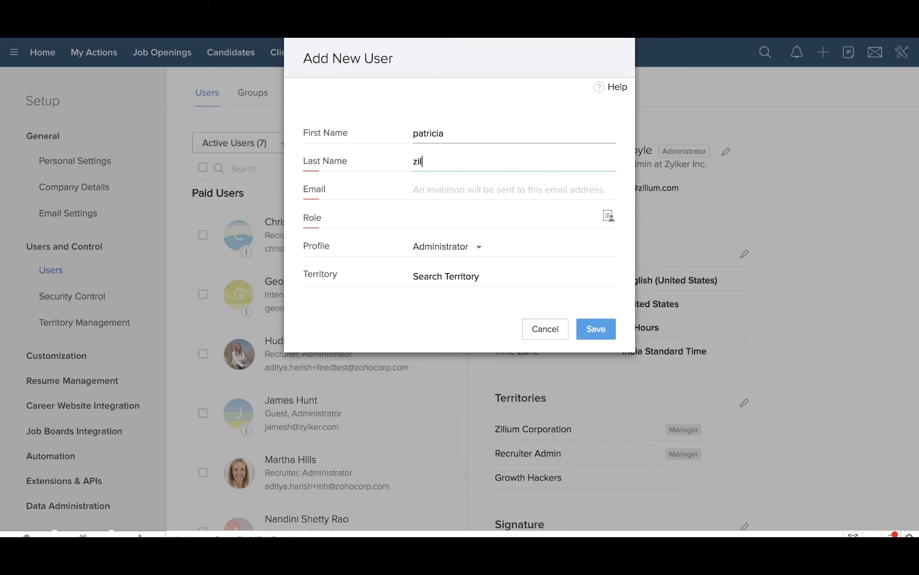
key("Tab")
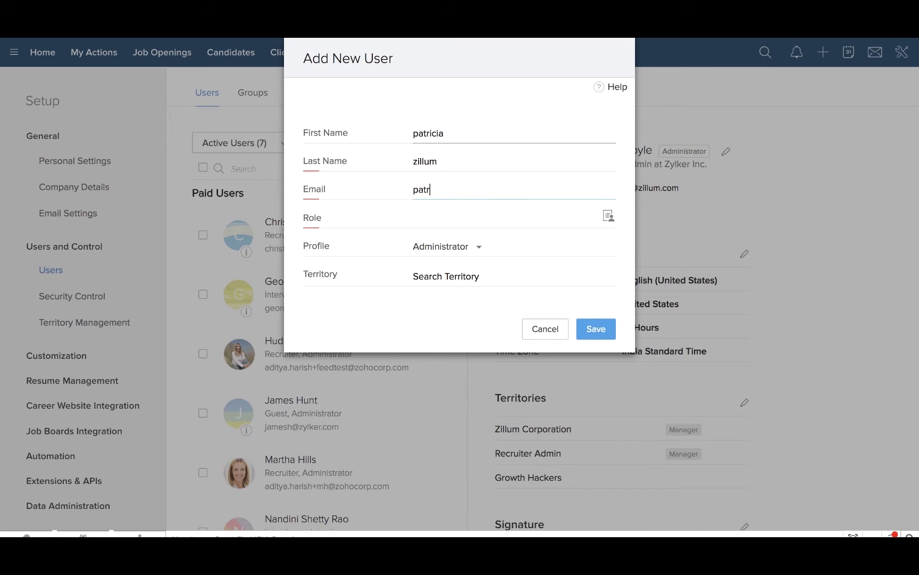
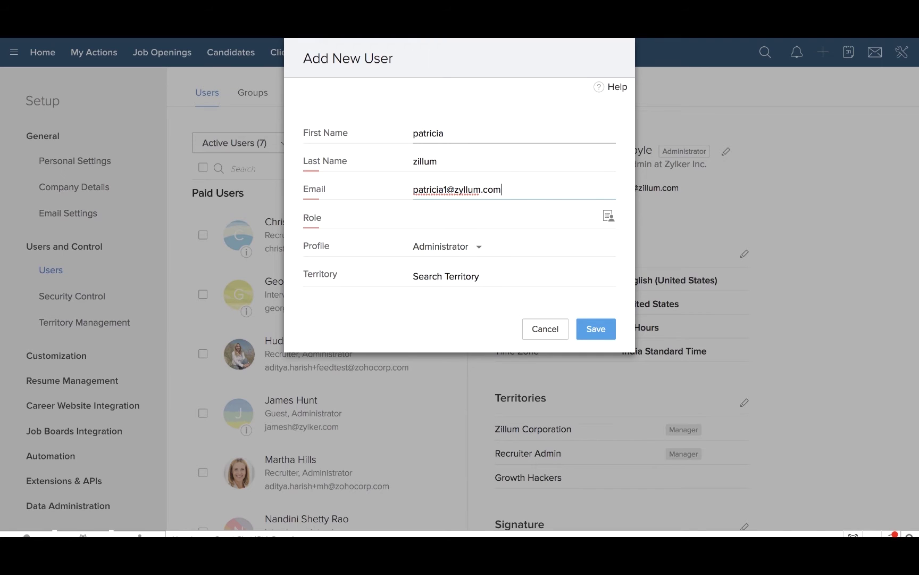
left_click(607, 215)
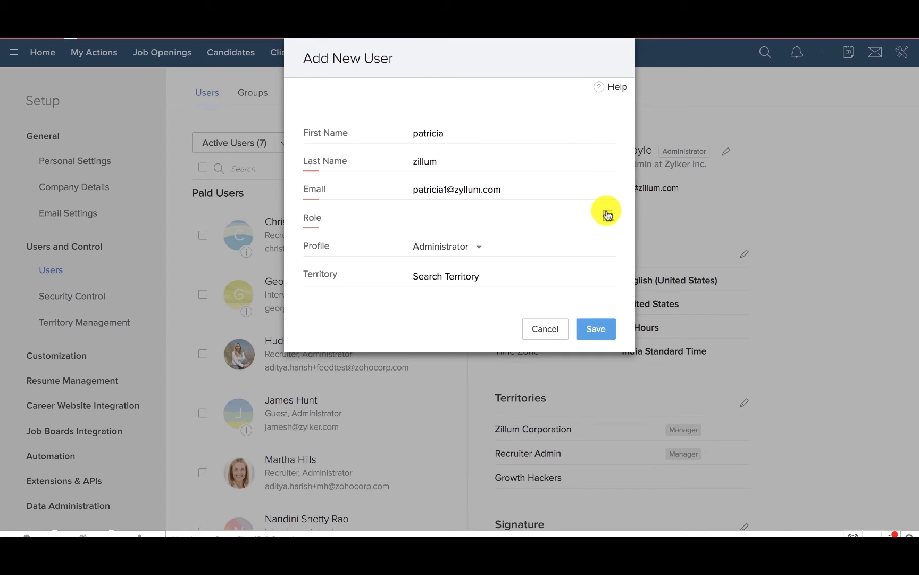
left_click(371, 217)
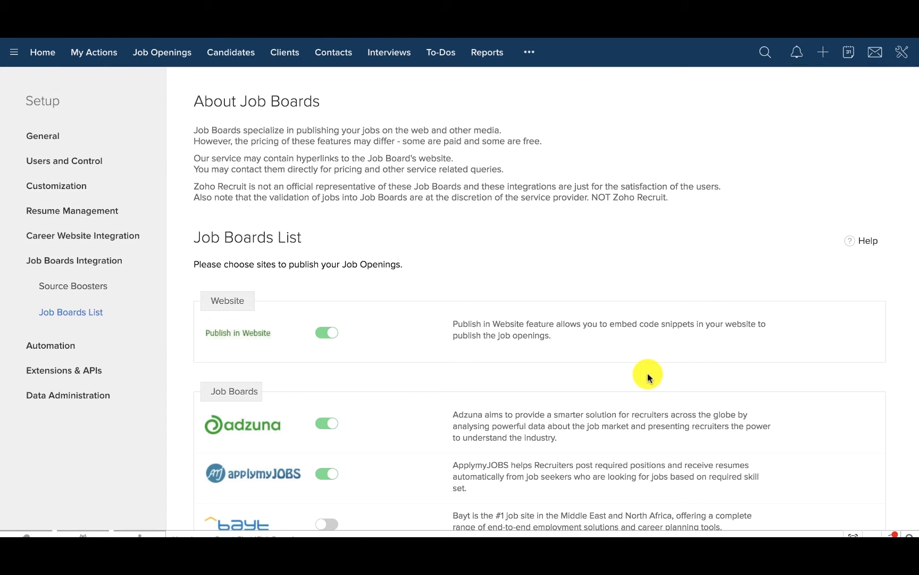
scroll(647, 377, "down", 2)
scroll(648, 378, "down", 2)
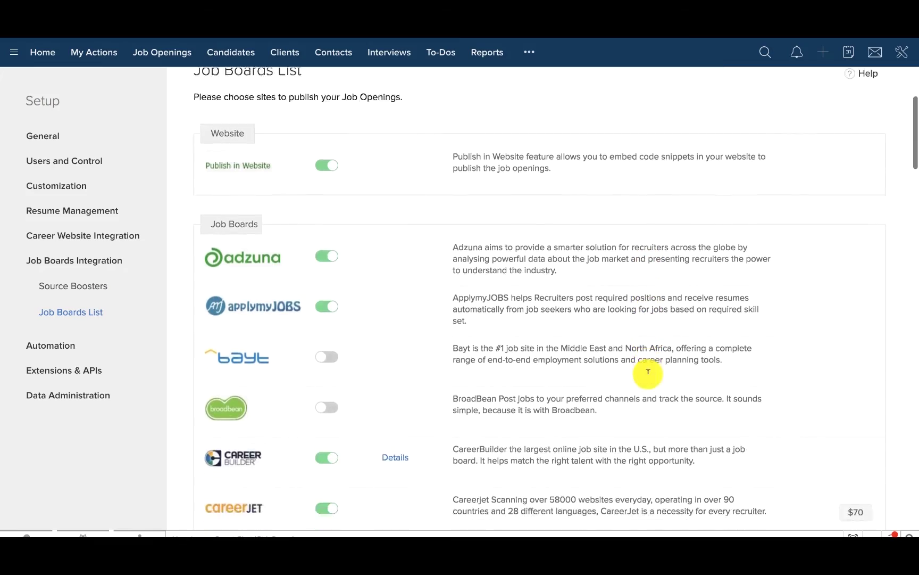
scroll(648, 378, "down", 3)
scroll(647, 377, "down", 2)
scroll(647, 377, "down", 2)
scroll(648, 377, "down", 3)
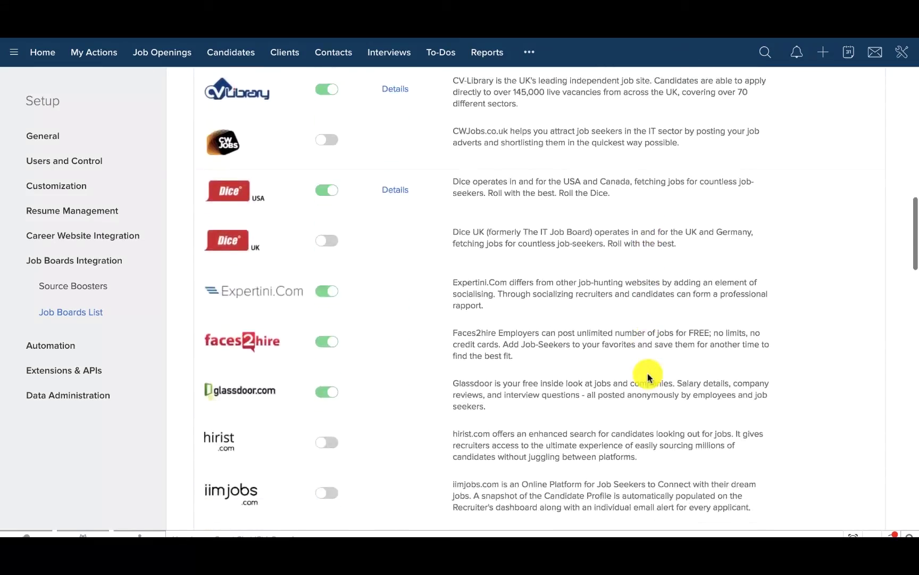
scroll(647, 377, "down", 3)
scroll(648, 374, "down", 1)
scroll(647, 372, "down", 3)
scroll(647, 372, "down", 3)
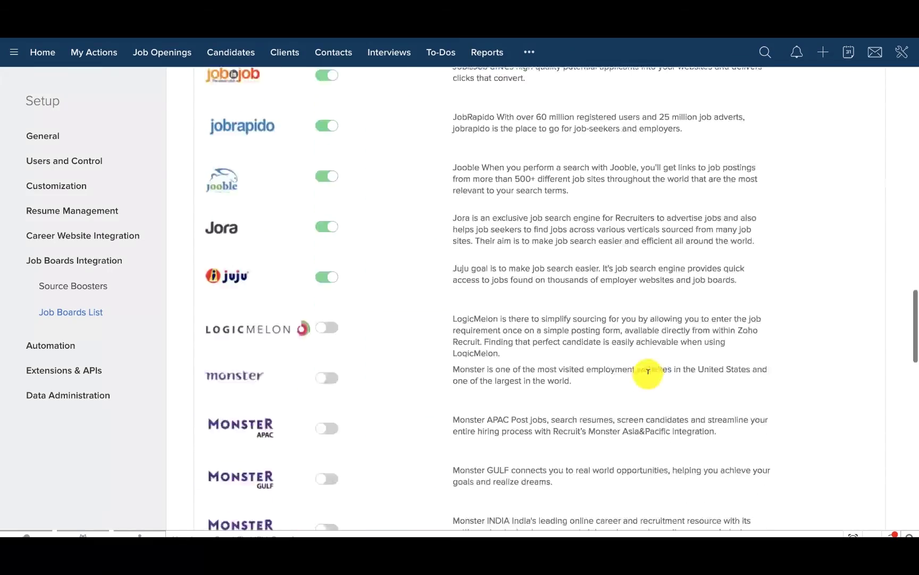
scroll(648, 372, "down", 3)
scroll(647, 372, "down", 3)
scroll(648, 372, "down", 3)
scroll(647, 373, "down", 2)
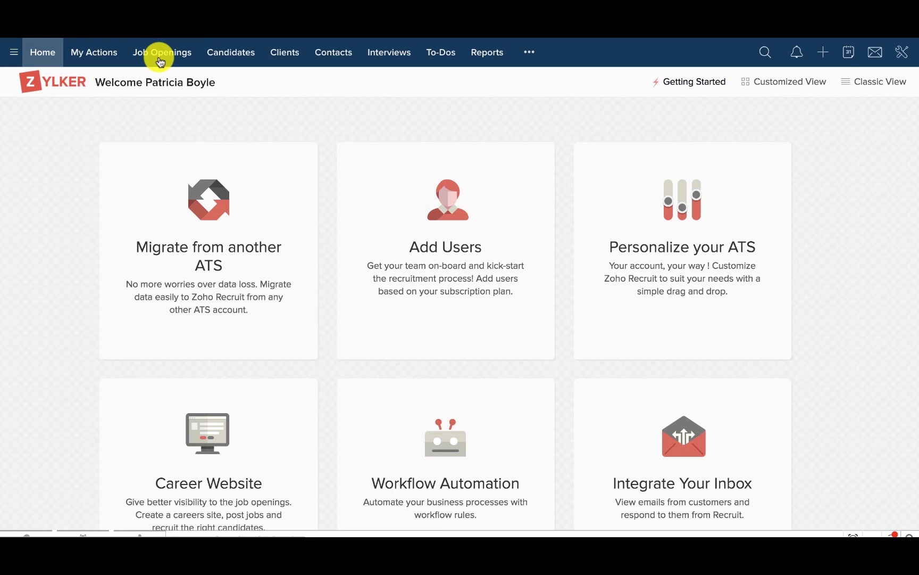
- From Job Openings, reach the spreadsheet import page for job openings
left_click(160, 62)
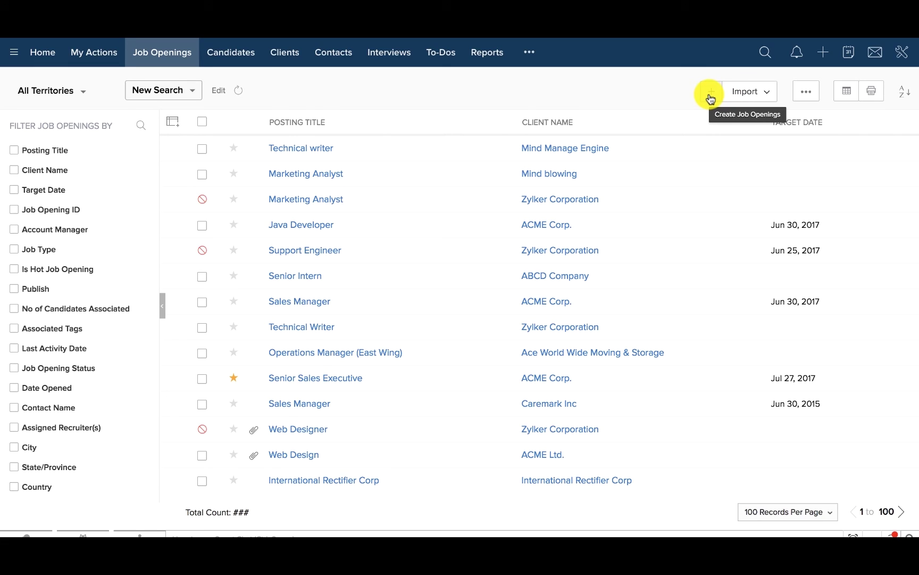
left_click(763, 97)
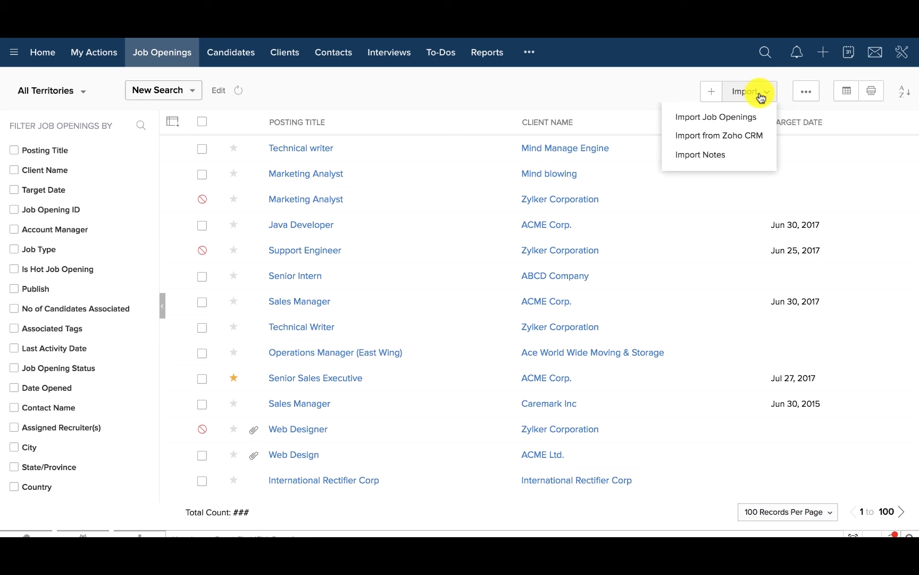
left_click(724, 124)
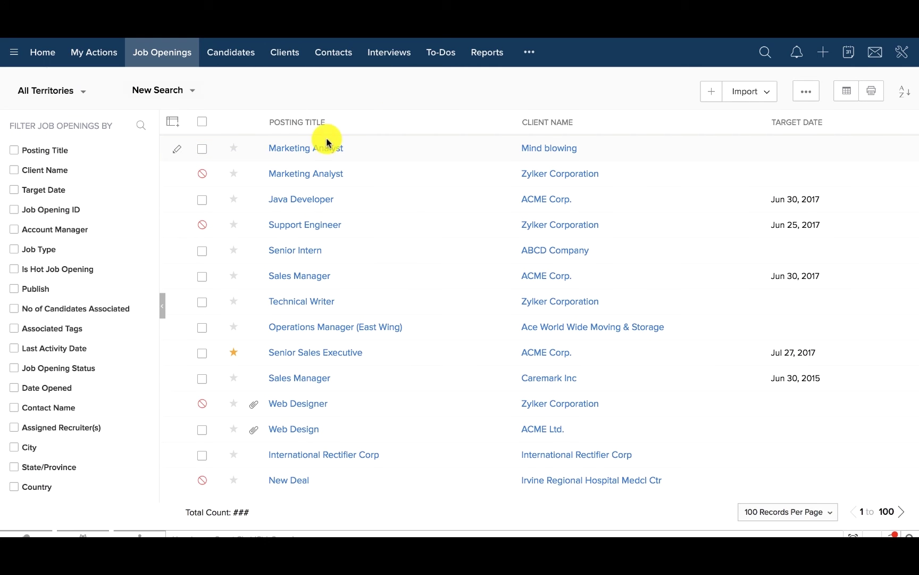
- Publish the Marketing Analyst opening to job boards via its Actions menu
left_click(320, 150)
left_click(790, 86)
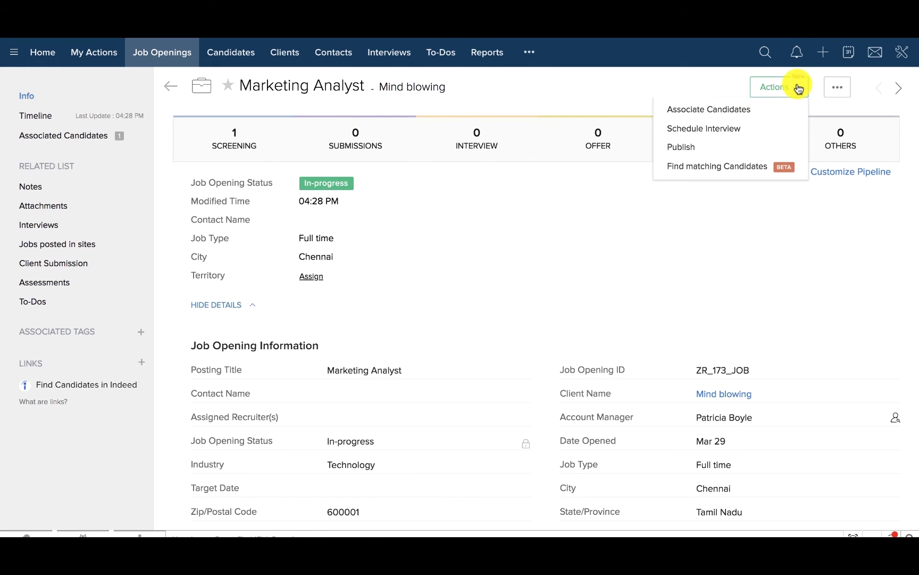
left_click(683, 148)
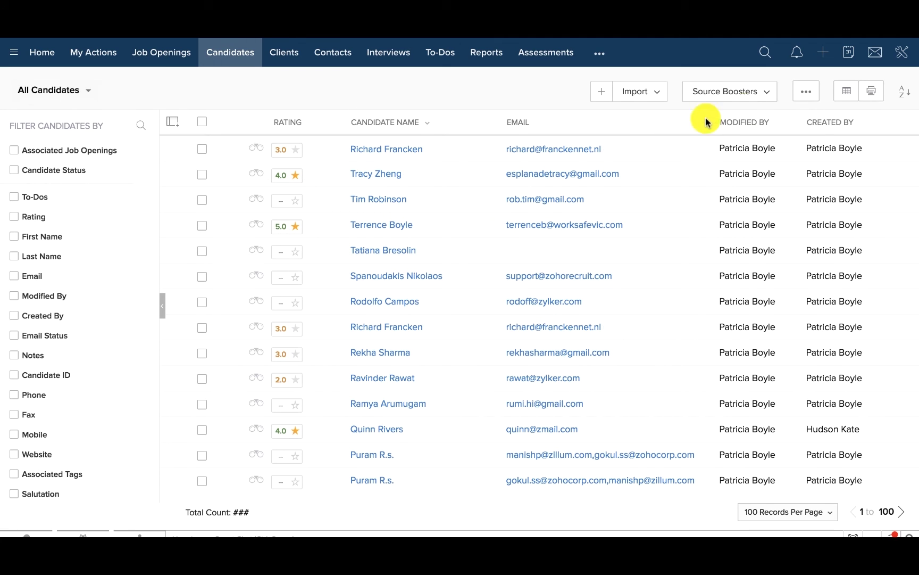
- Check the Source Boosters candidate import sources (Indeed, Monster, CareerBuilder) and close the list
left_click(766, 95)
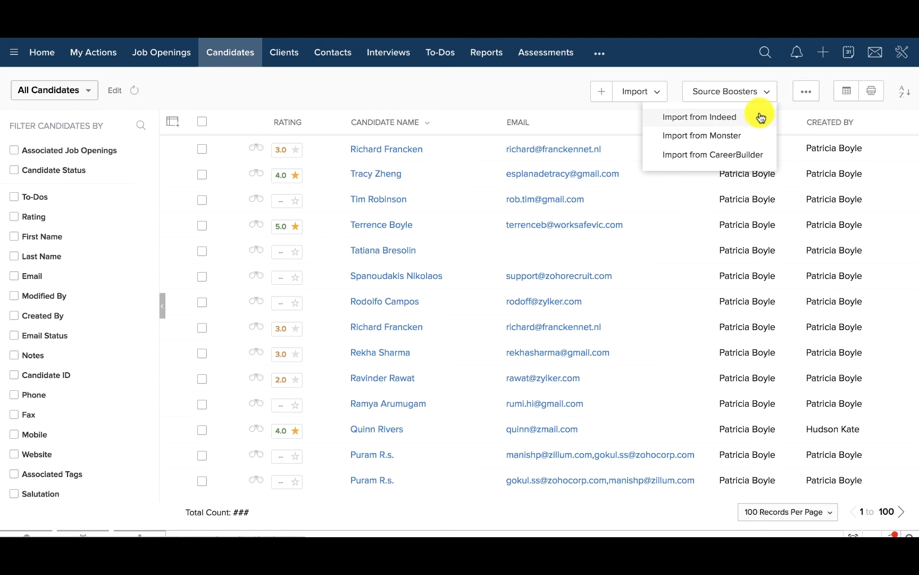
left_click(788, 108)
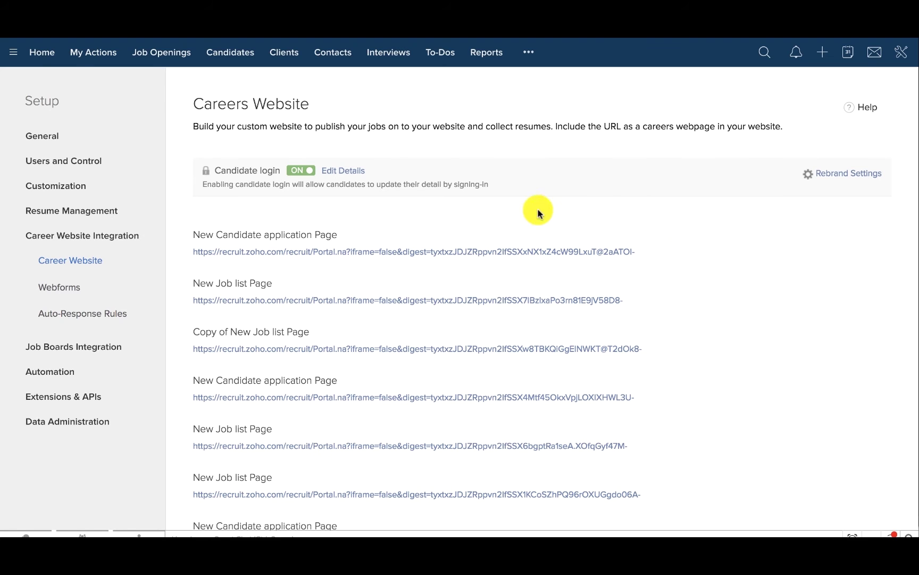
- Set the careers site theme to Gray and preview the Java Developer job details
left_click(369, 175)
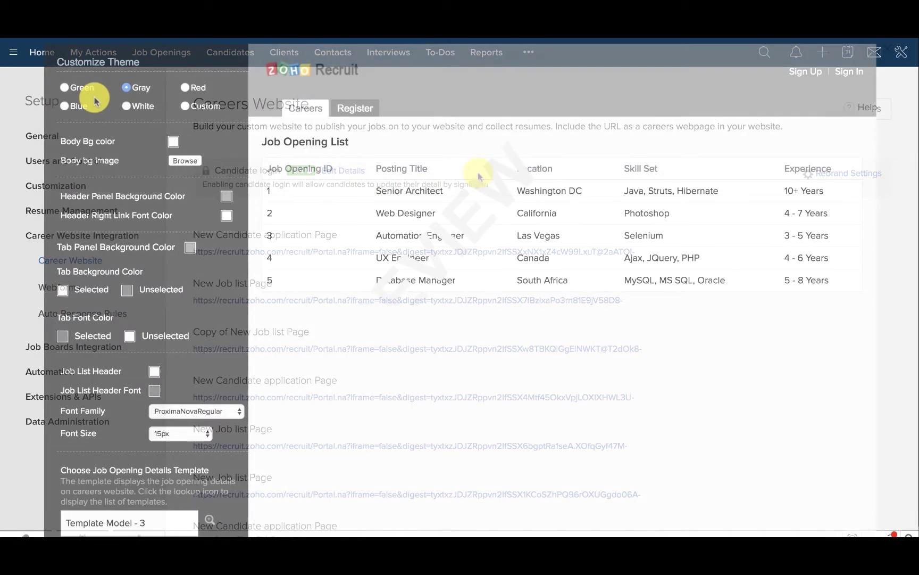
left_click(126, 88)
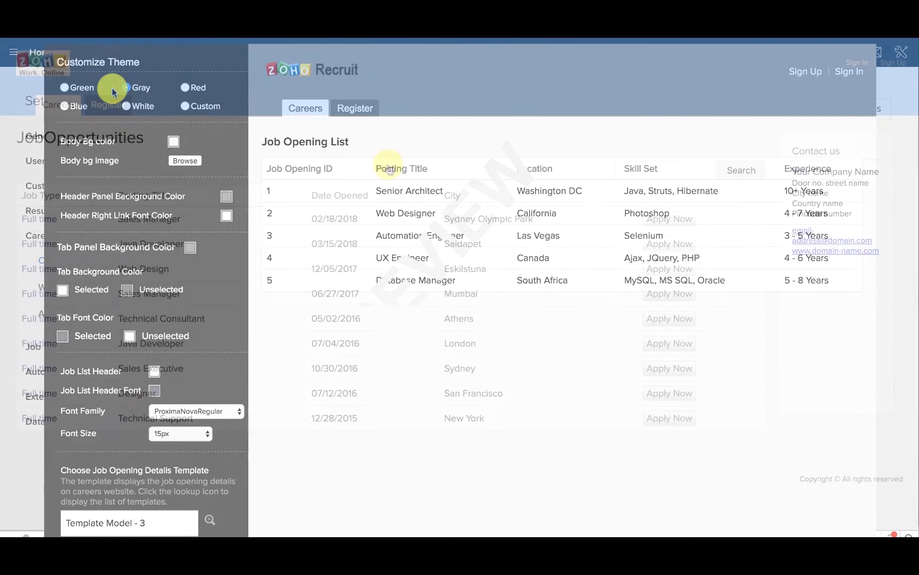
left_click(306, 241)
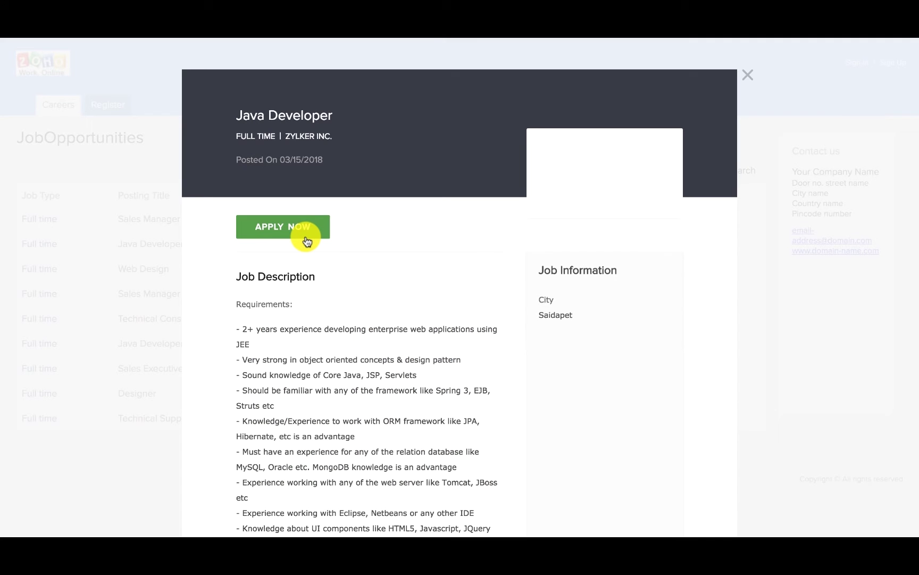
scroll(396, 262, "down", 4)
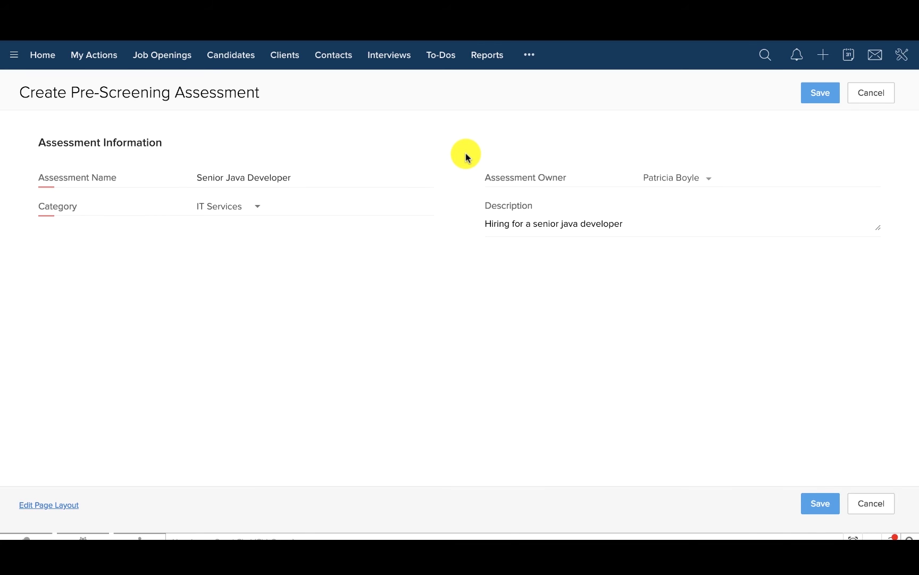
- Save the Senior Java Developer pre-screening assessment with its qualifier questions
left_click(816, 91)
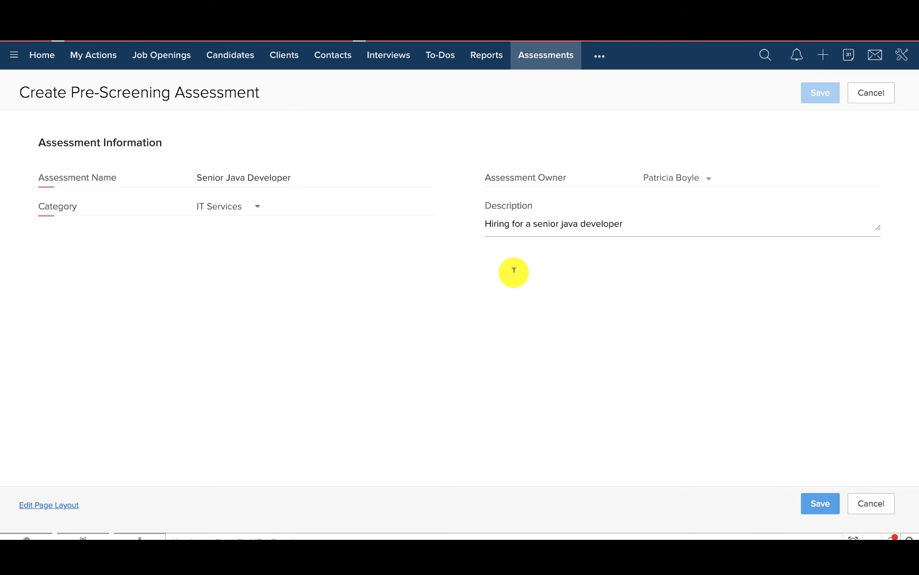
scroll(511, 283, "down", 2)
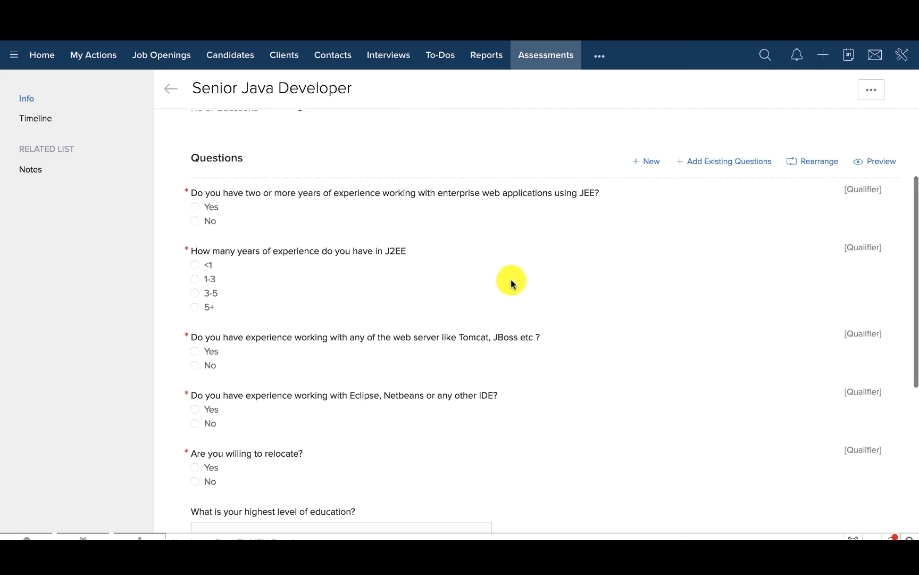
scroll(511, 283, "down", 1)
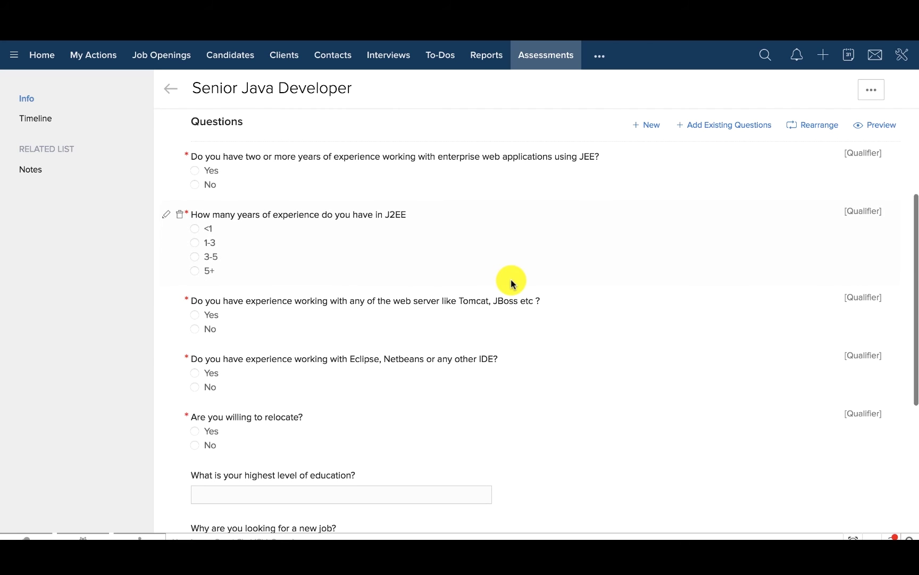
scroll(510, 283, "down", 1)
scroll(512, 283, "down", 1)
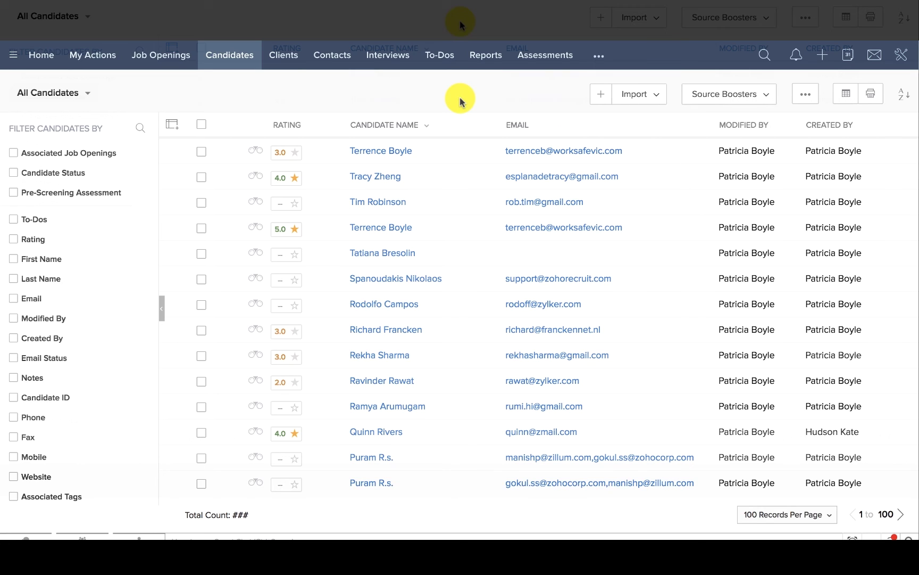
- Start an Import from Spreadsheet for candidates and dismiss the Resume Extractor instructions
left_click(649, 97)
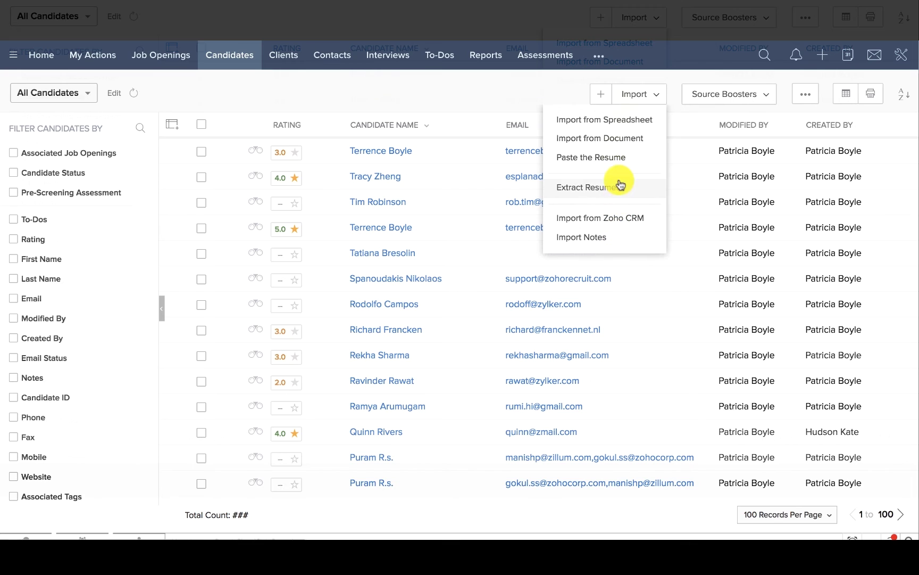
left_click(622, 121)
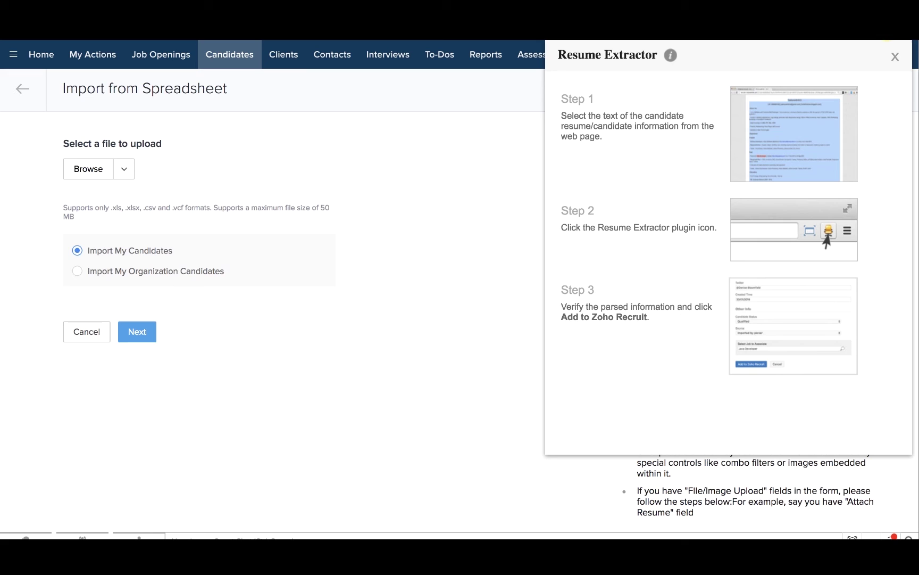
left_click(897, 60)
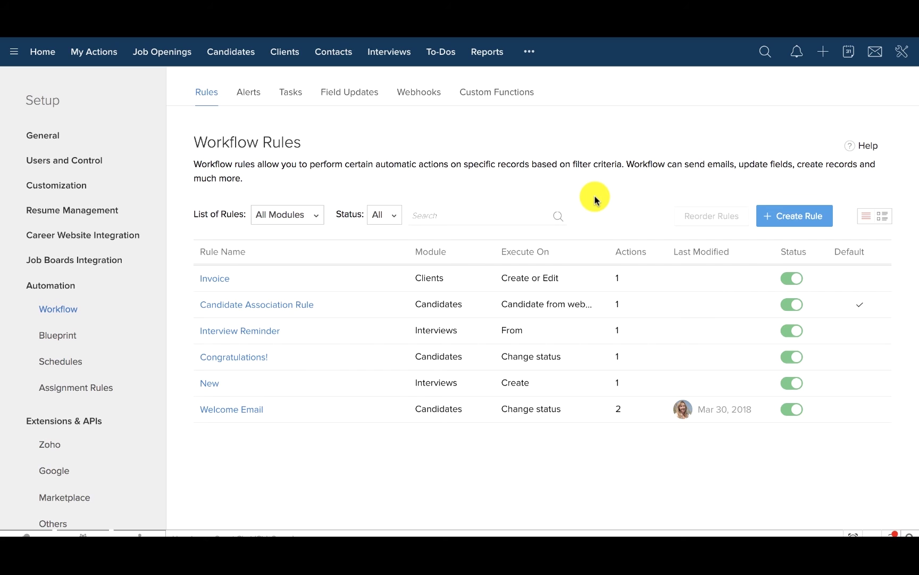
- Add a scheduled action to the Candidate Association Rule delayed by 4 hours
left_click(280, 308)
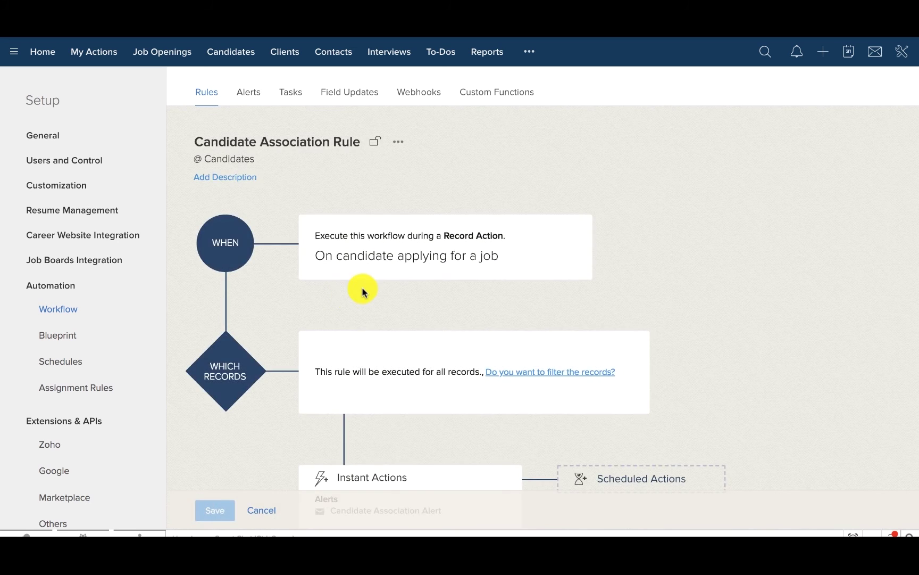
scroll(466, 298, "down", 1)
scroll(466, 298, "down", 3)
left_click(669, 310)
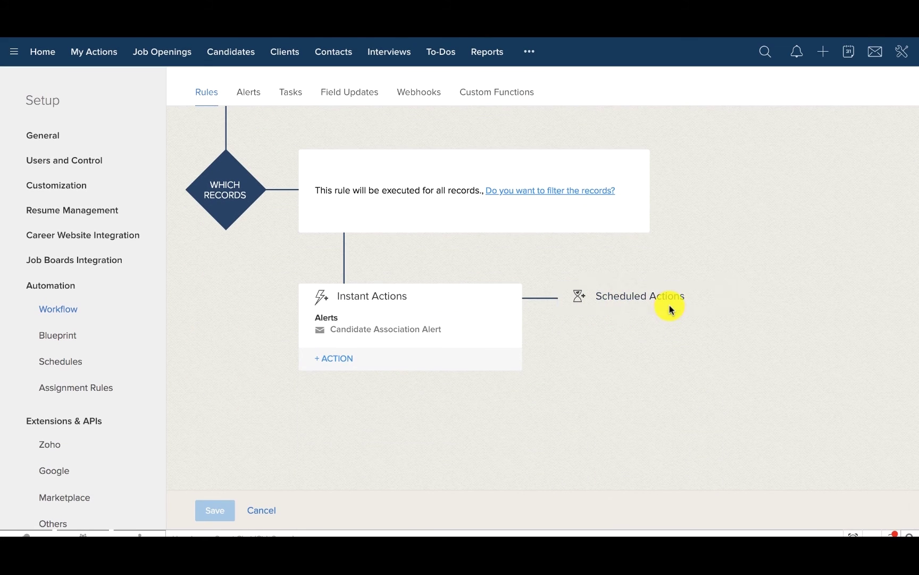
left_click(617, 318)
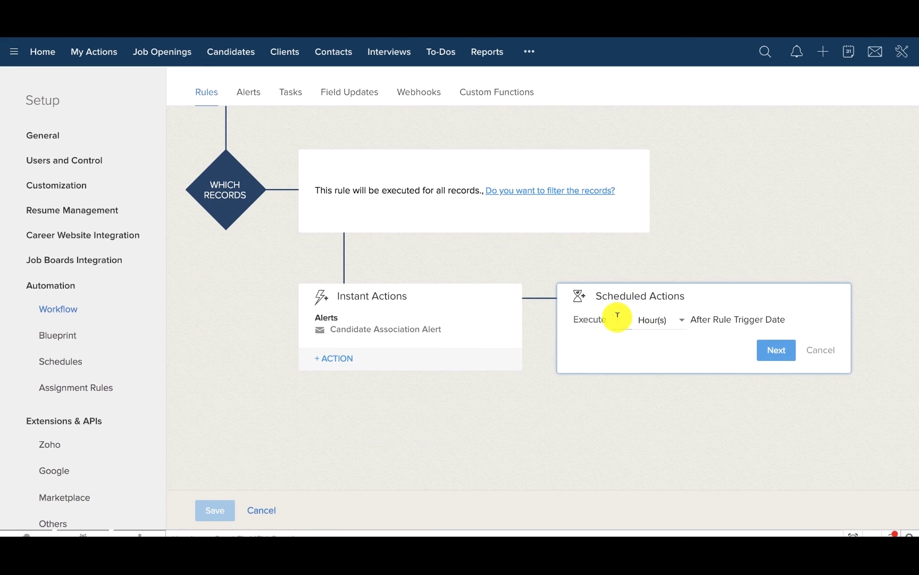
type("4")
left_click(775, 350)
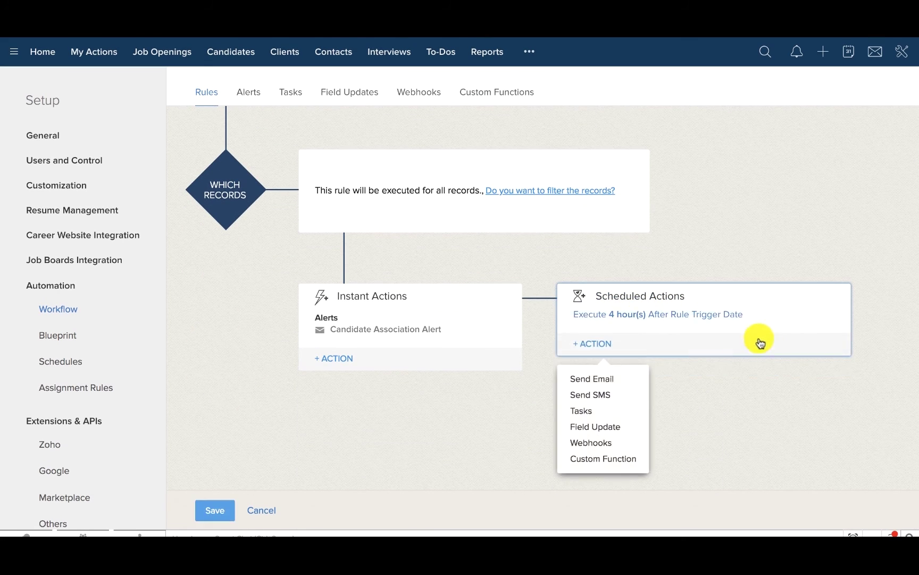
- Make that action send the Candidate Status Change Alert email and associate it
left_click(595, 380)
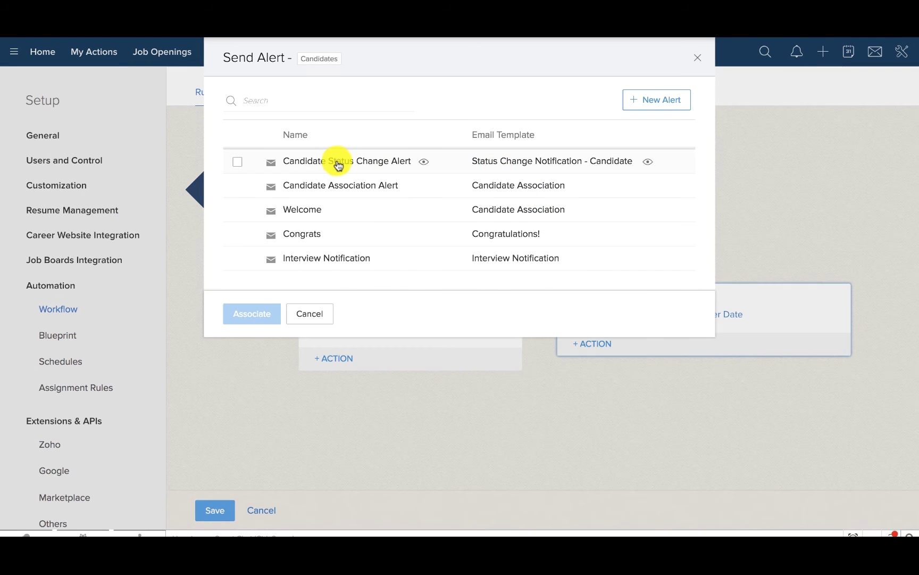
left_click(337, 165)
left_click(255, 313)
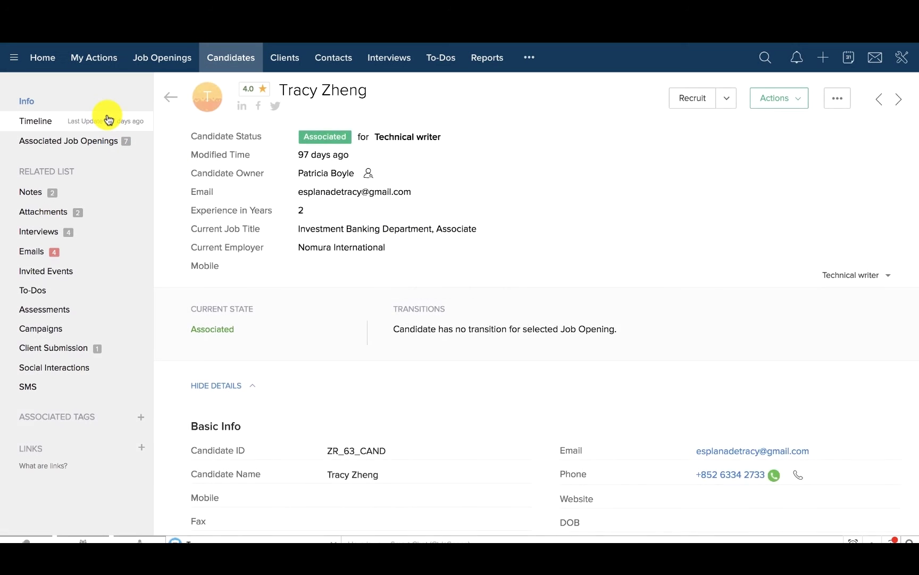
- Show the candidate's activity timeline in the record sidebar
left_click(107, 119)
scroll(417, 254, "down", 1)
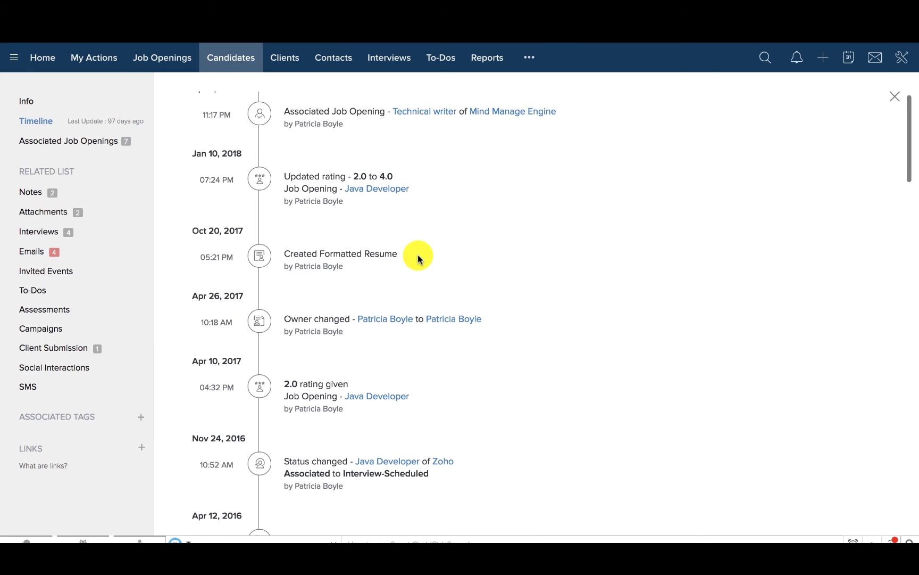
scroll(418, 254, "down", 4)
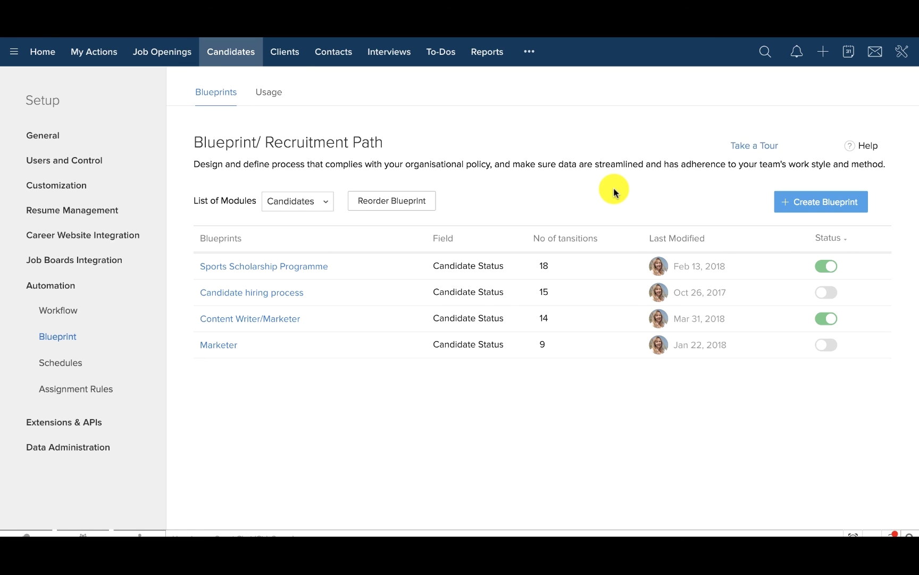
mouse_move(503, 291)
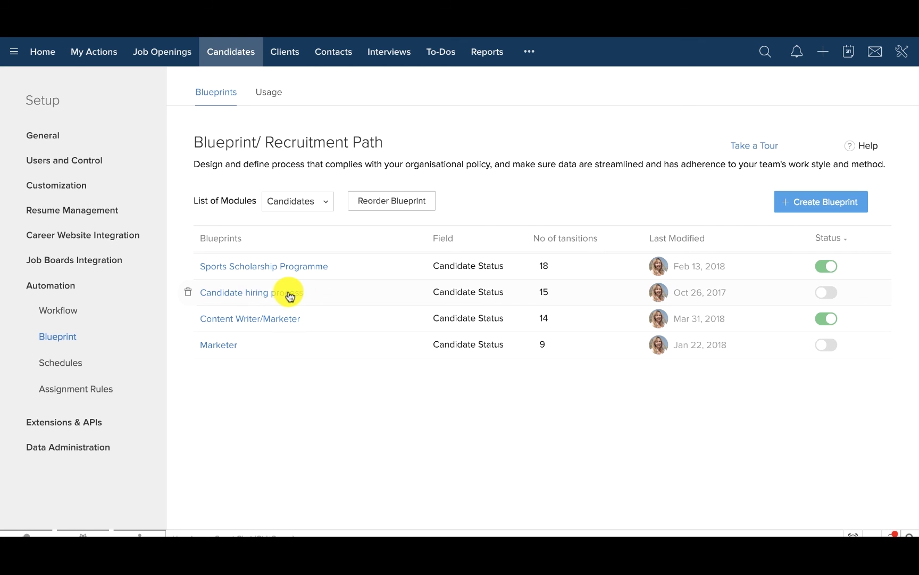
- View the Candidate hiring process blueprint flowchart, panning to the lower states and offer stages
left_click(361, 284)
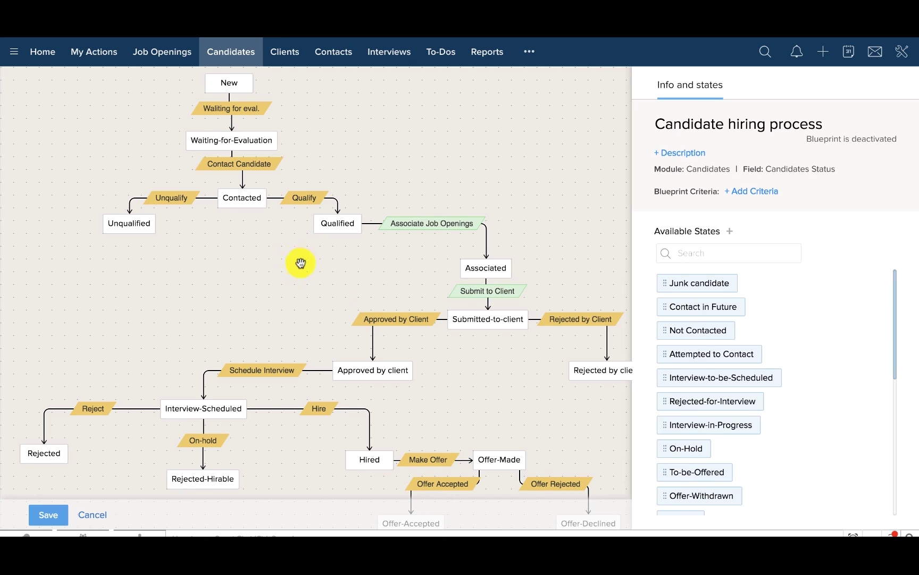
left_click_drag(334, 295, 293, 226)
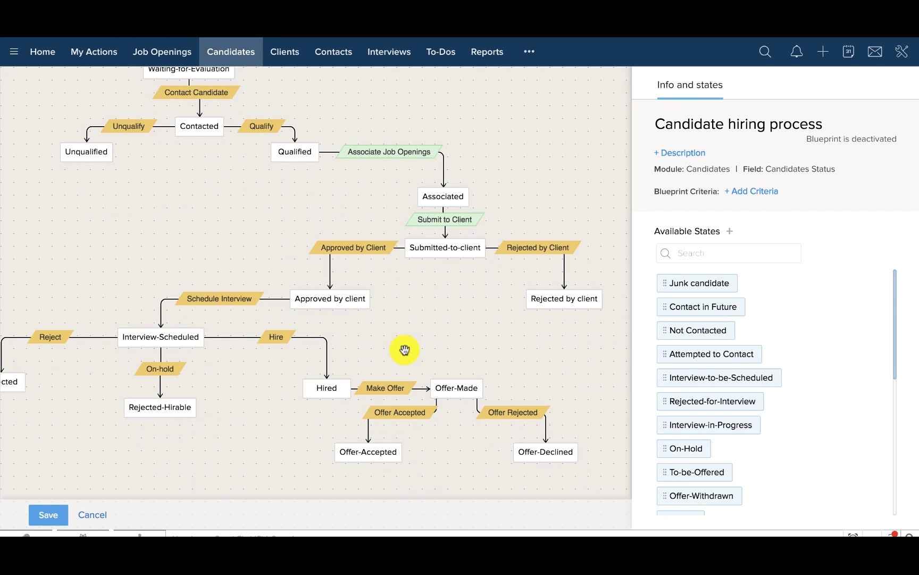
mouse_move(409, 351)
left_mouse_down()
mouse_move(472, 324)
mouse_move(443, 329)
left_mouse_up()
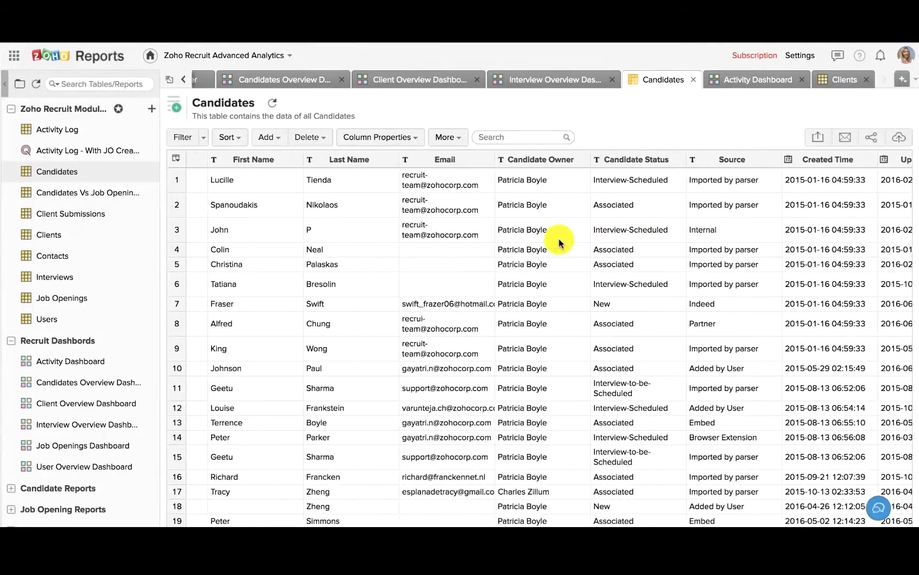
scroll(559, 243, "left", 2)
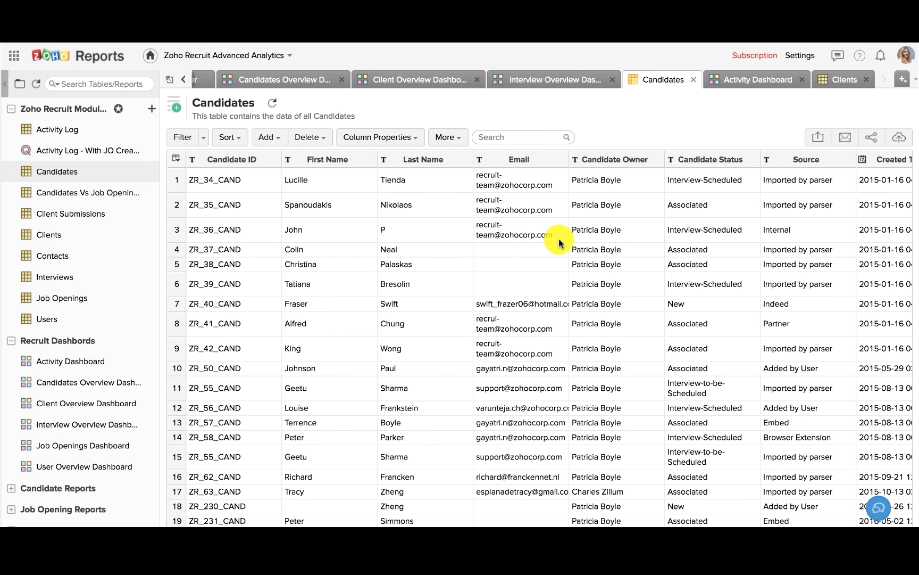
scroll(559, 243, "right", 2)
scroll(559, 243, "right", 3)
scroll(559, 243, "right", 2)
scroll(560, 243, "left", 3)
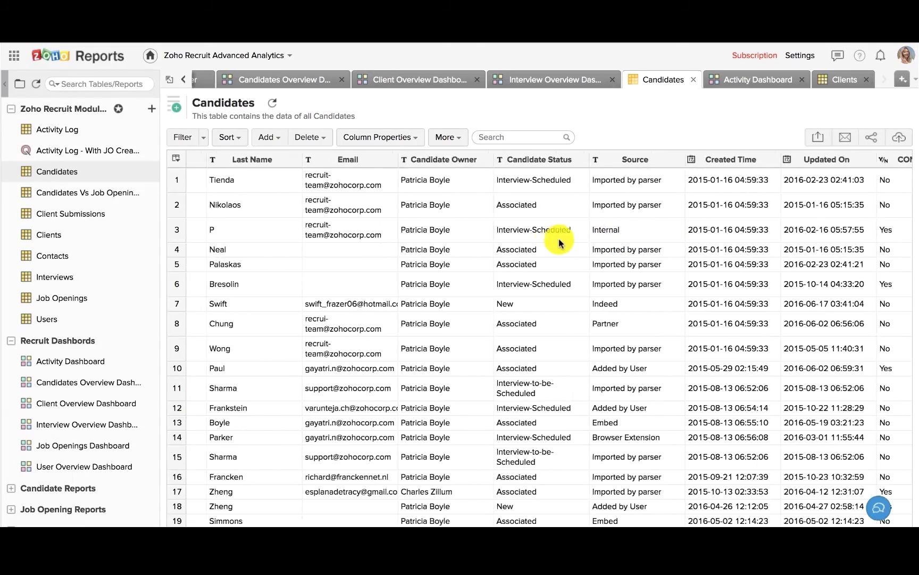
scroll(559, 239, "left", 2)
scroll(559, 239, "left", 1)
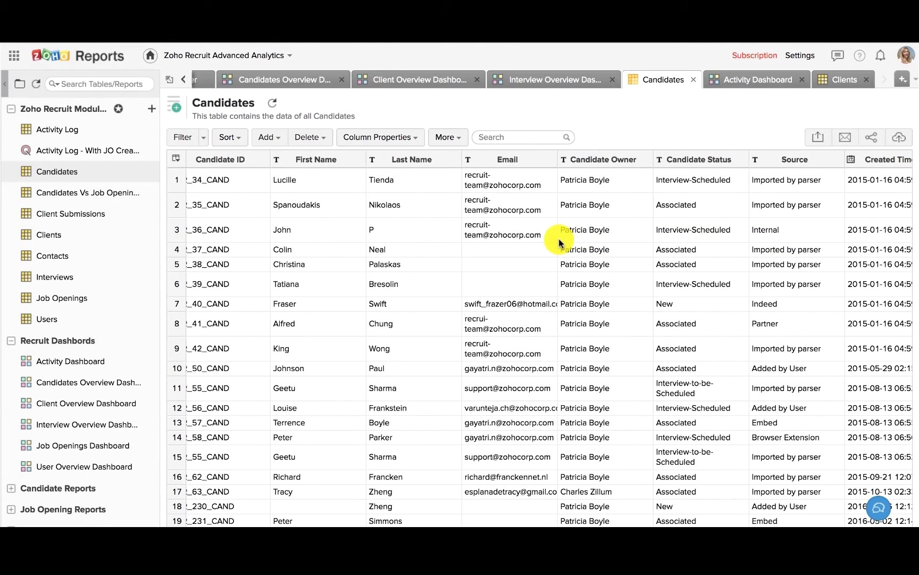
- Show the Activity Dashboard with its activity type chart and client activity trends
left_click(106, 360)
scroll(392, 351, "down", 1)
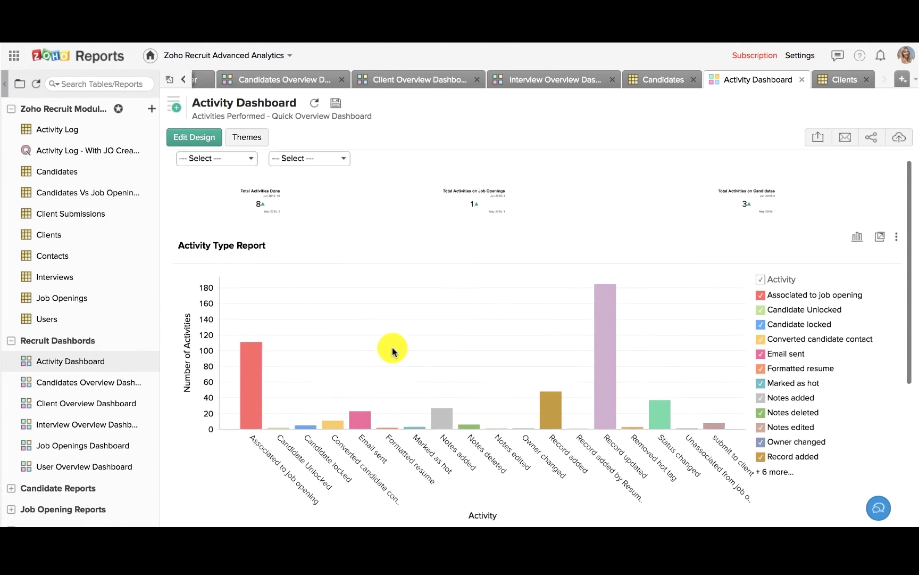
scroll(392, 352, "down", 2)
scroll(392, 351, "down", 1)
scroll(392, 351, "down", 2)
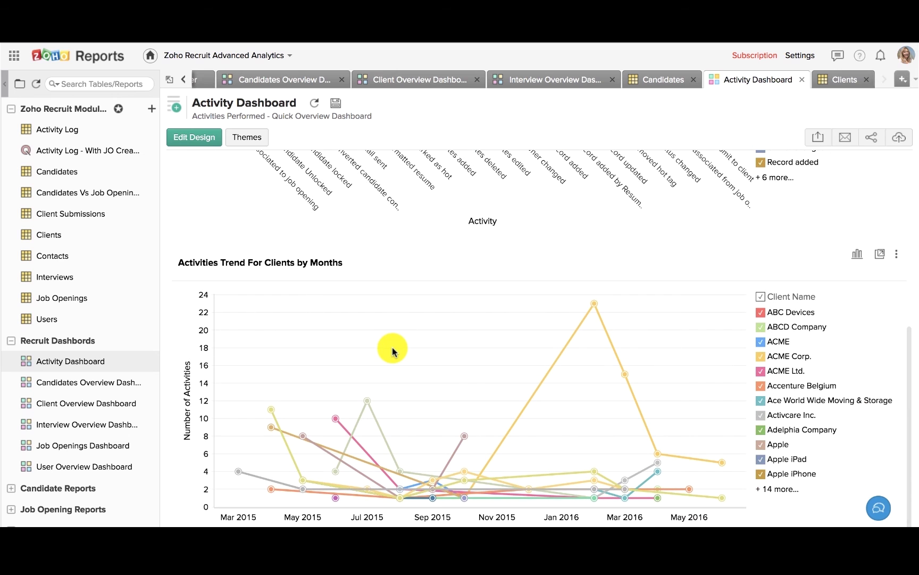
scroll(392, 351, "up", 1)
scroll(393, 350, "up", 2)
scroll(393, 351, "up", 1)
scroll(392, 350, "up", 1)
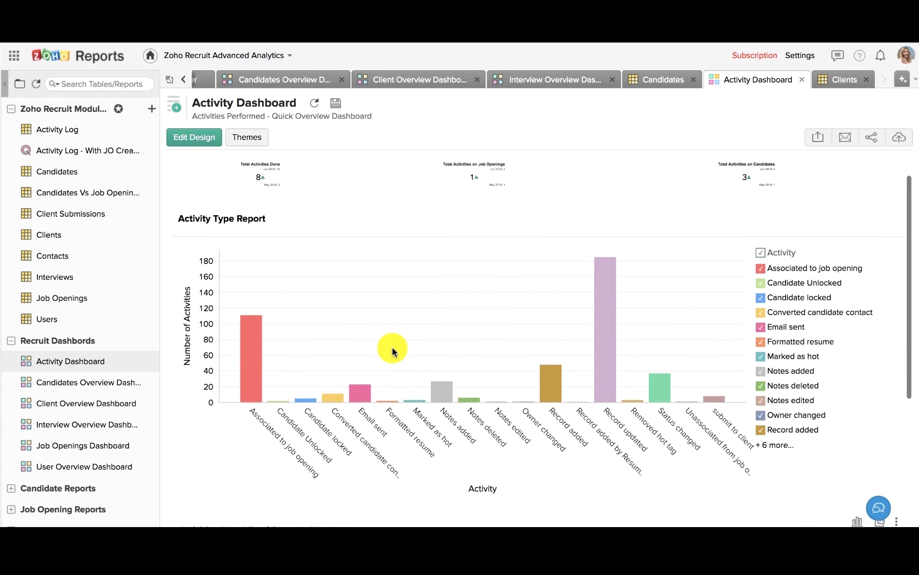